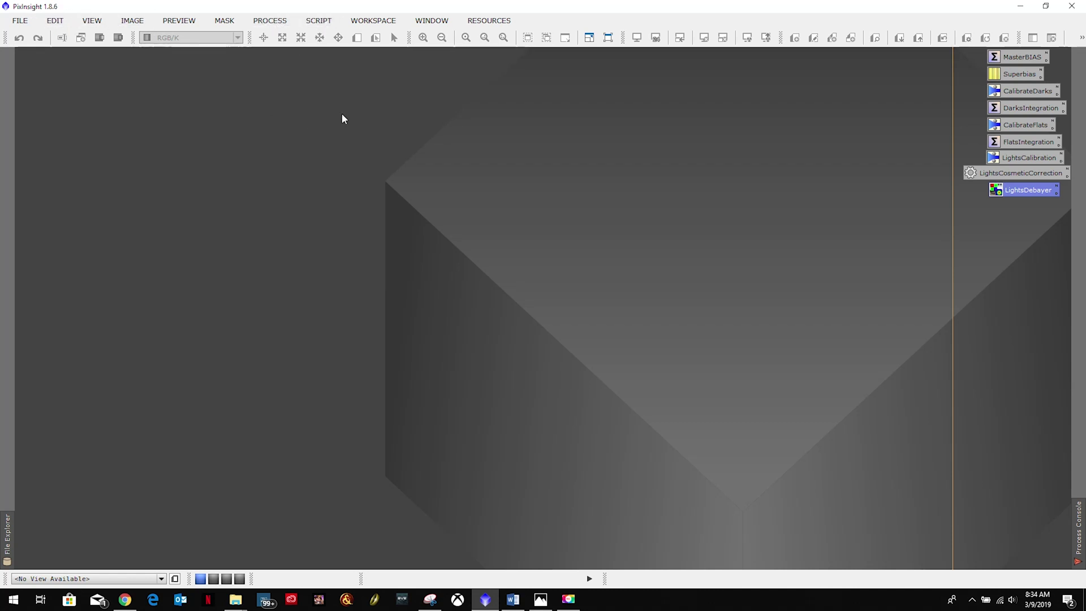
Launch SubframeSelector from the process list and place its three windows side by side
{"action": "left_click", "coordinate": [279, 22]}
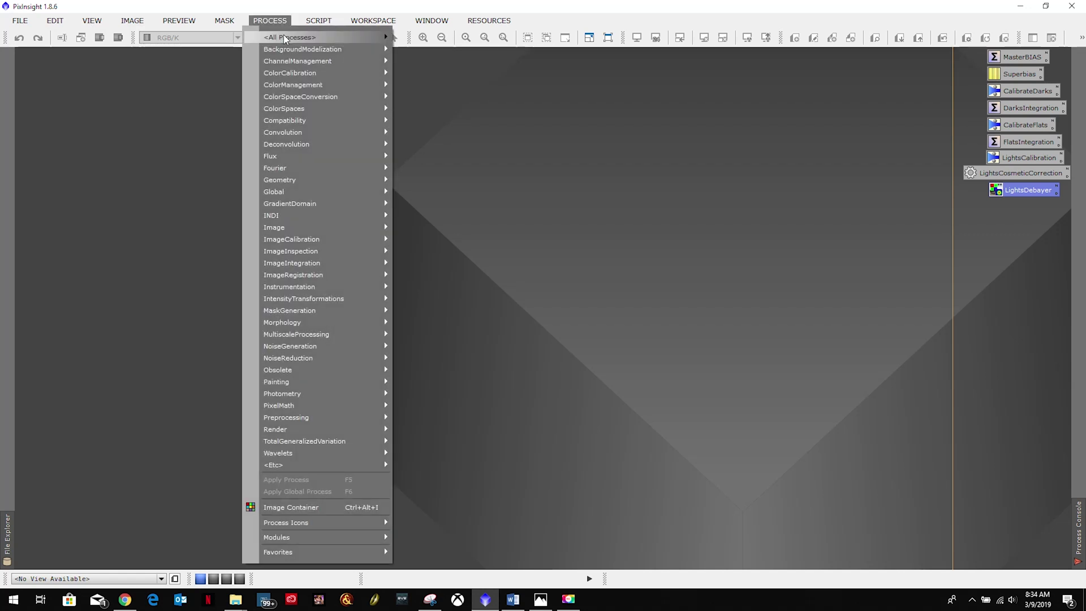
{"action": "mouse_move", "coordinate": [286, 39]}
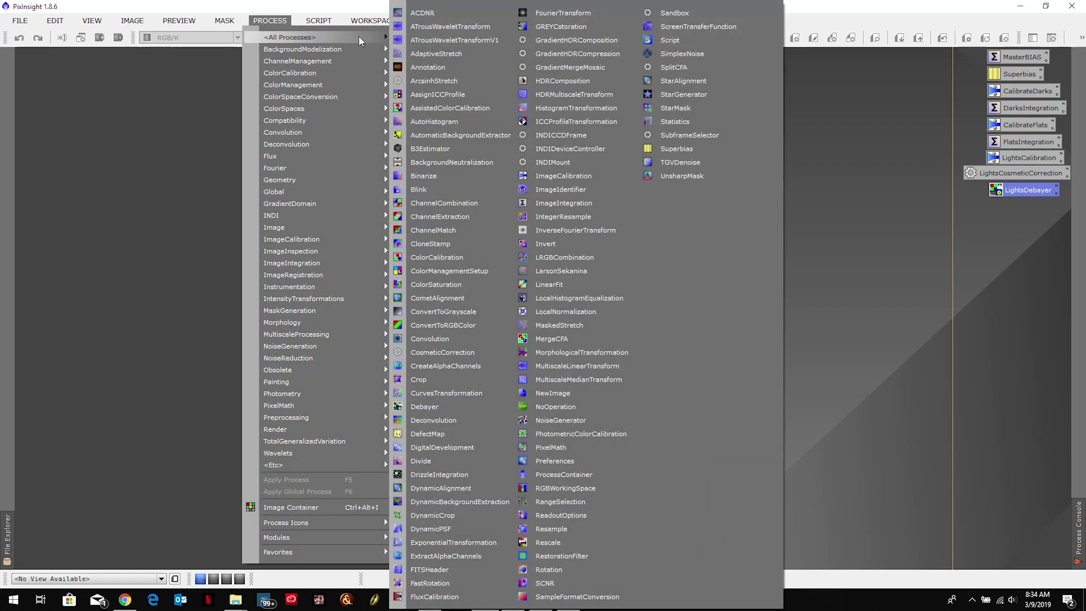
{"action": "left_click", "coordinate": [694, 138]}
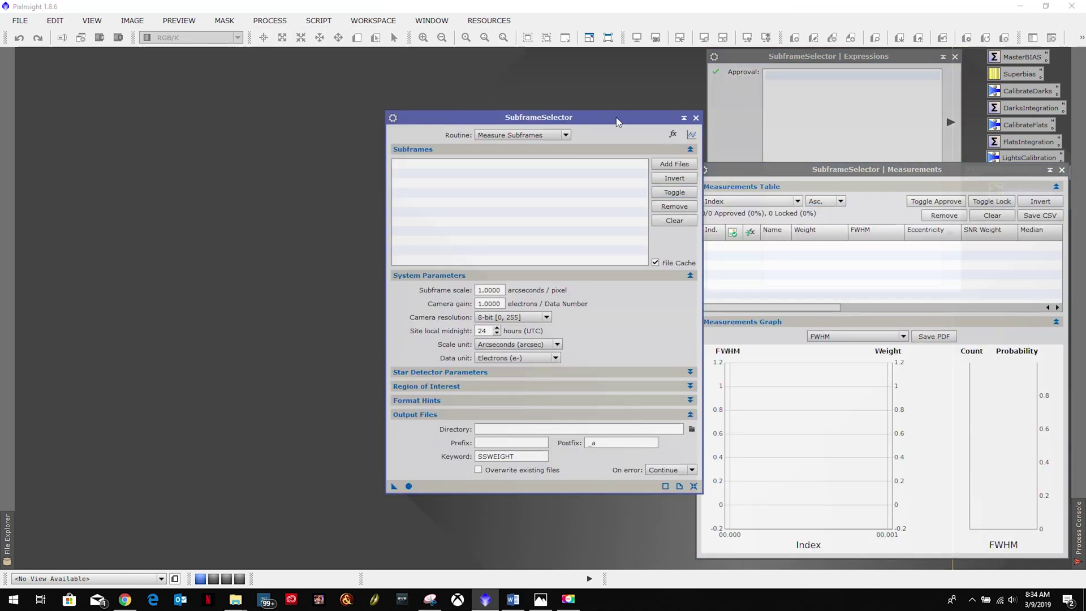
{"action": "left_click_drag", "start_coordinate": [617, 121], "coordinate": [264, 85]}
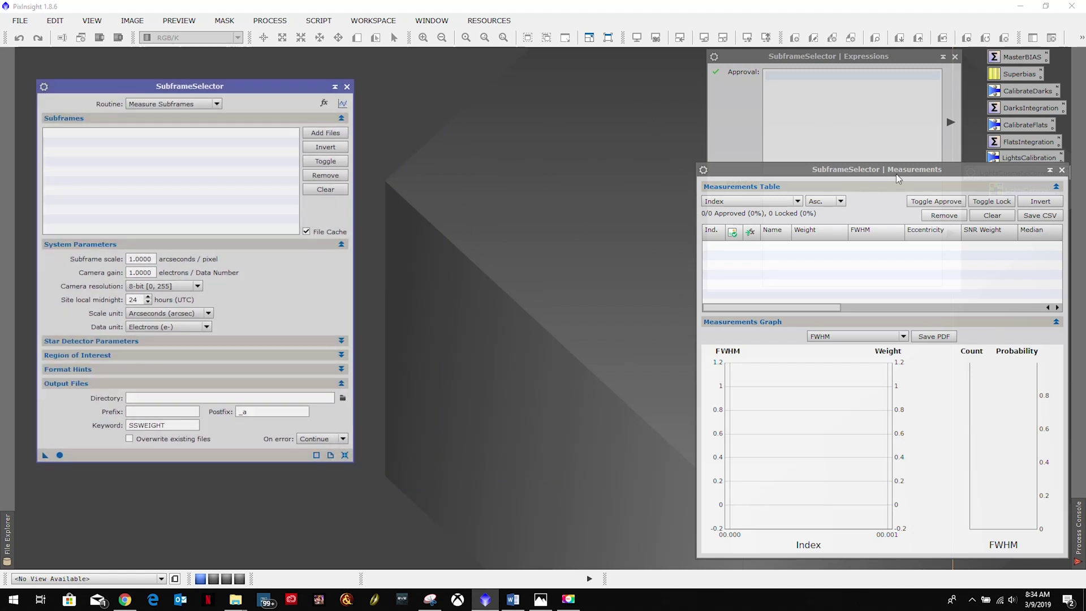
{"action": "left_click_drag", "start_coordinate": [900, 174], "coordinate": [558, 90]}
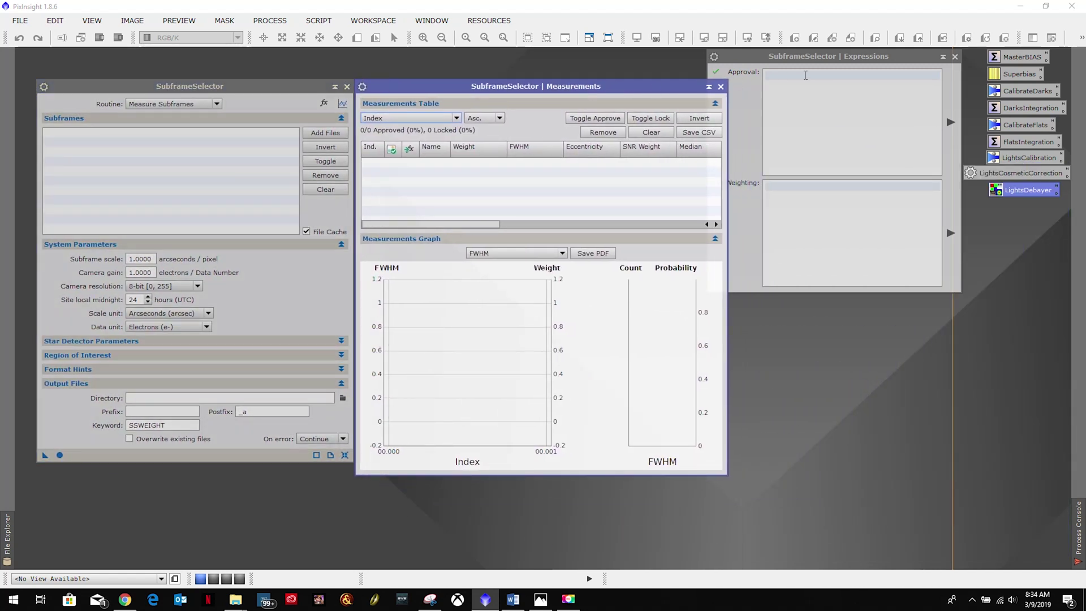
{"action": "left_click_drag", "start_coordinate": [817, 62], "coordinate": [835, 92]}
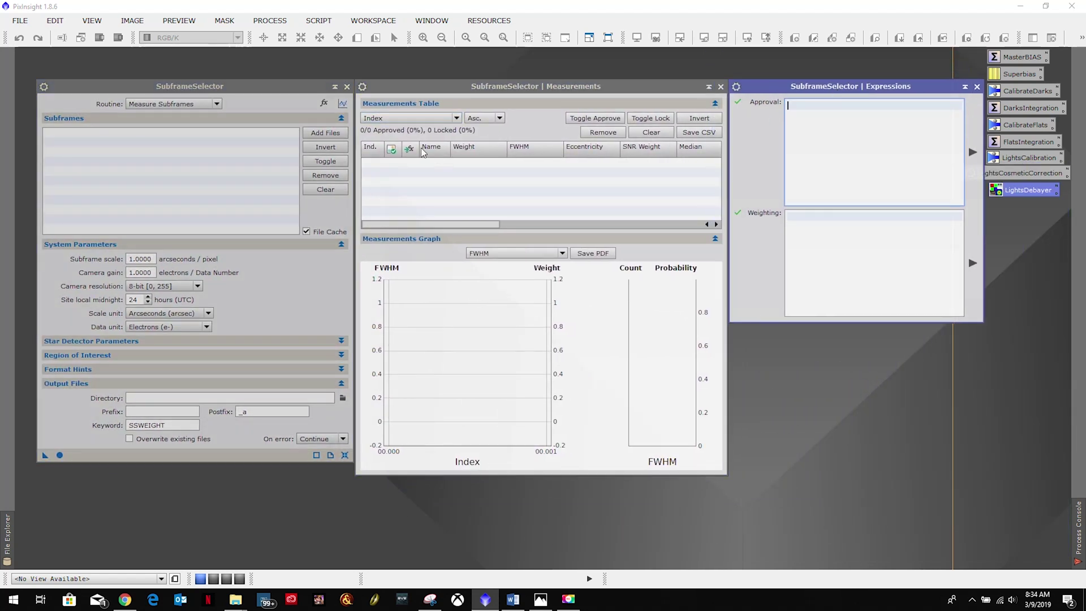
Keep Measure Subframes as the SubframeSelector routine
{"action": "left_click", "coordinate": [252, 86]}
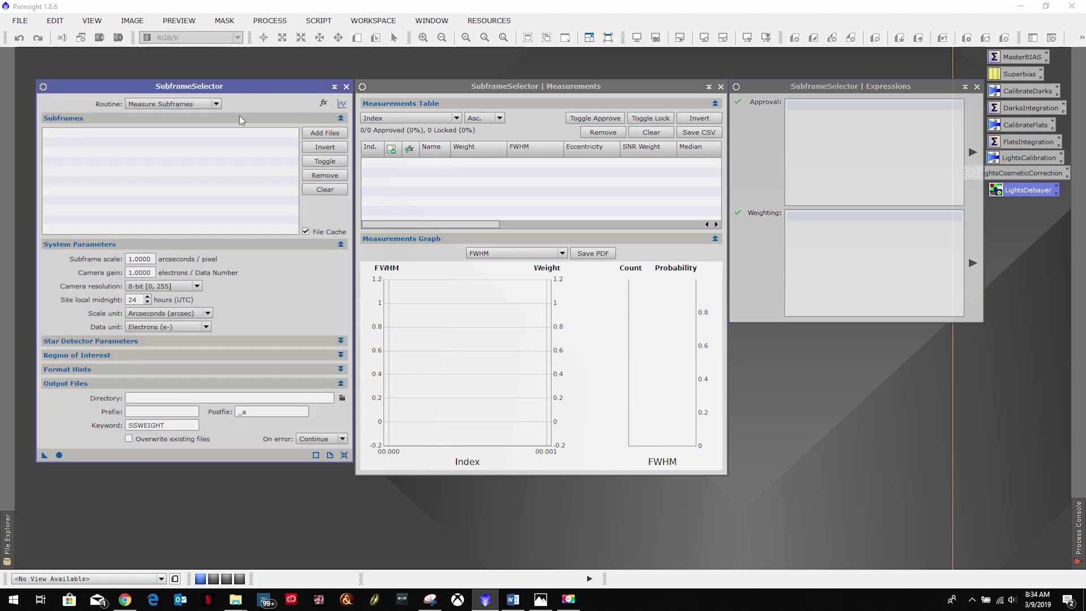
{"action": "left_click", "coordinate": [185, 104]}
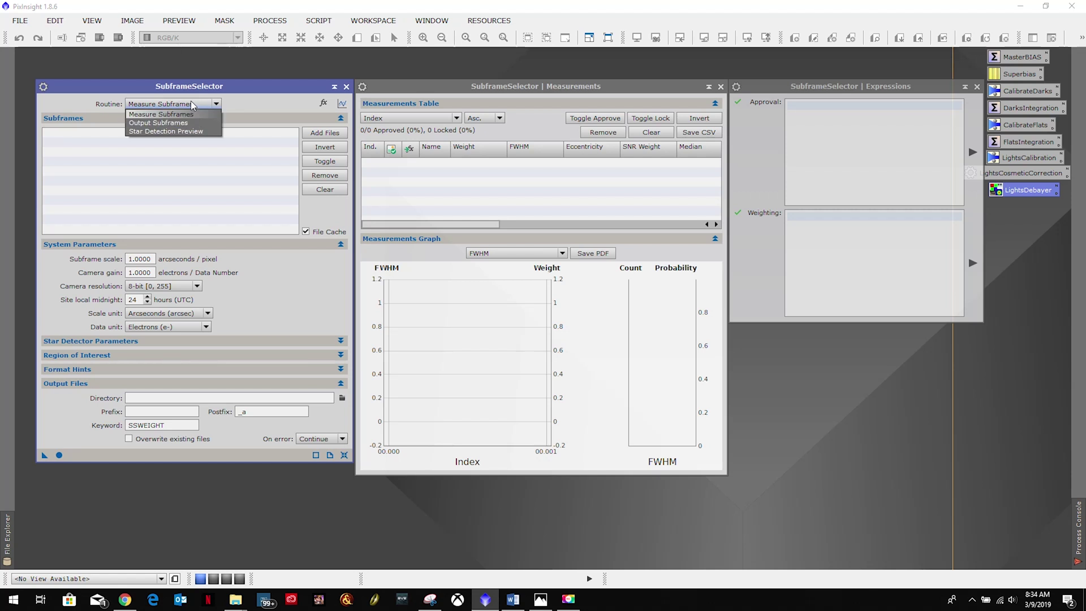
{"action": "left_click", "coordinate": [172, 114]}
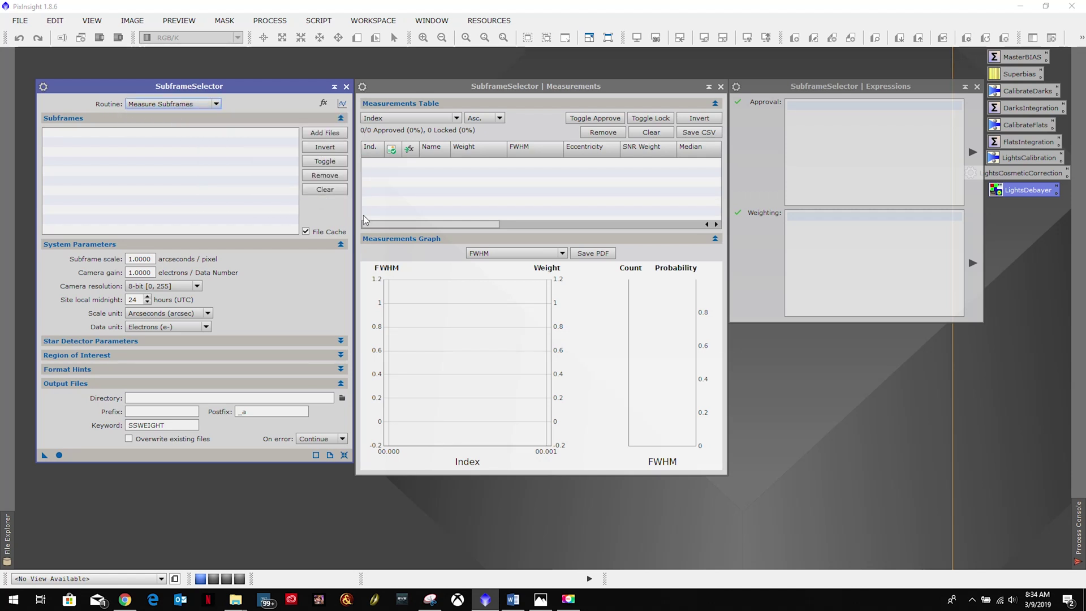
Add every file in BatchProcessing > Debayered as subframes
{"action": "left_click", "coordinate": [321, 134]}
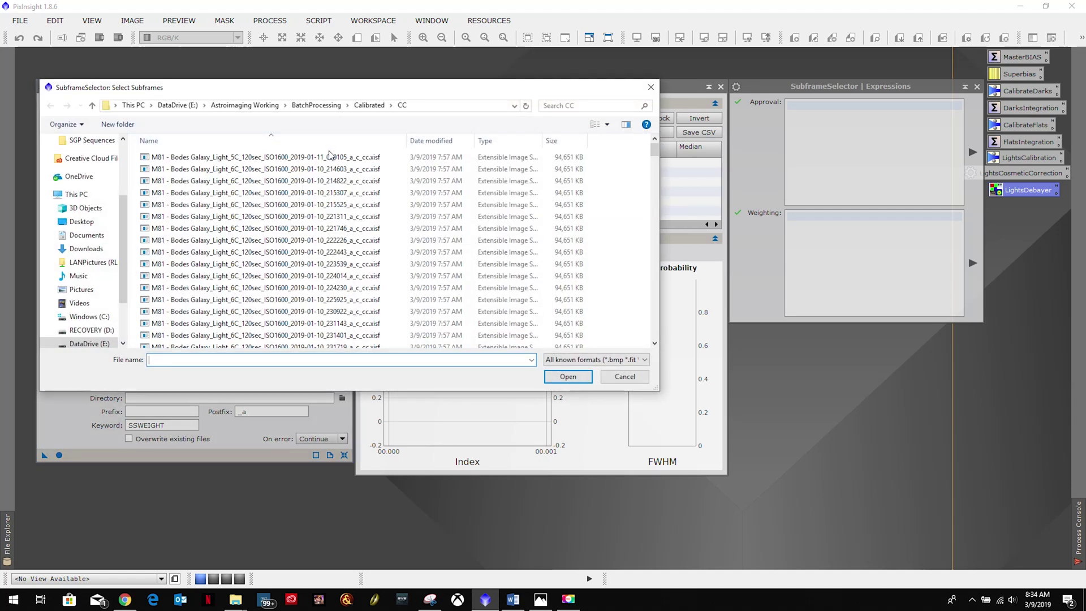
{"action": "left_click", "coordinate": [332, 107]}
{"action": "double_click", "coordinate": [181, 171]}
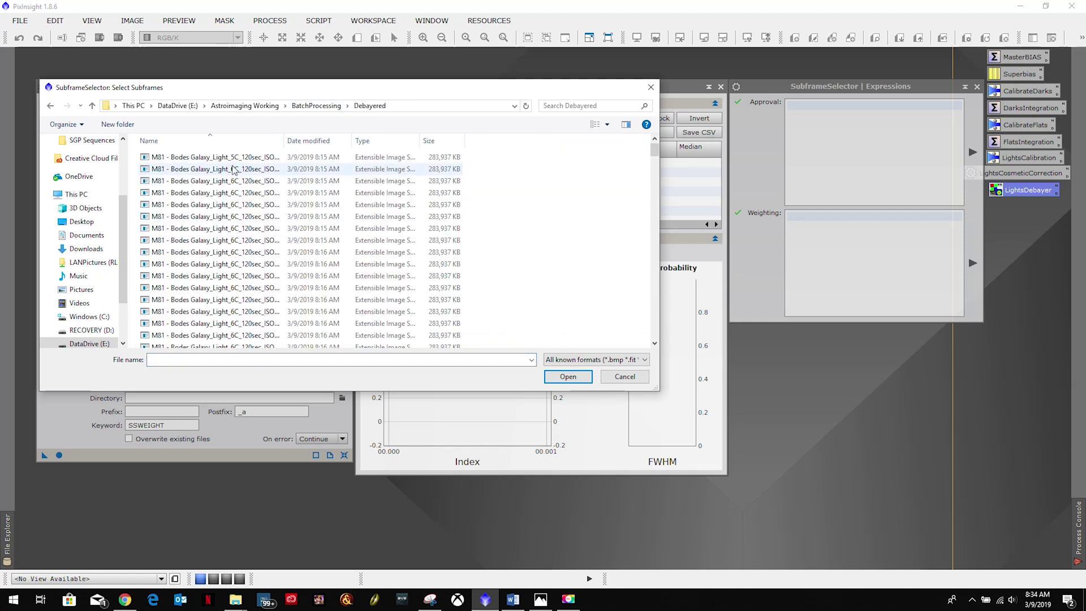
{"action": "left_click", "coordinate": [237, 158]}
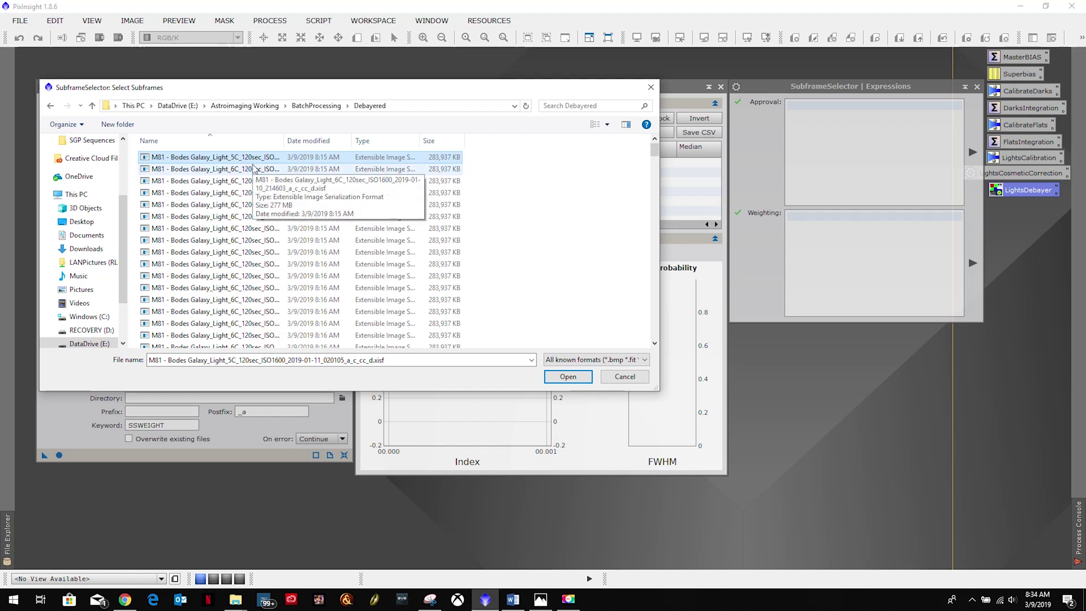
{"action": "key", "text": "ctrl+a"}
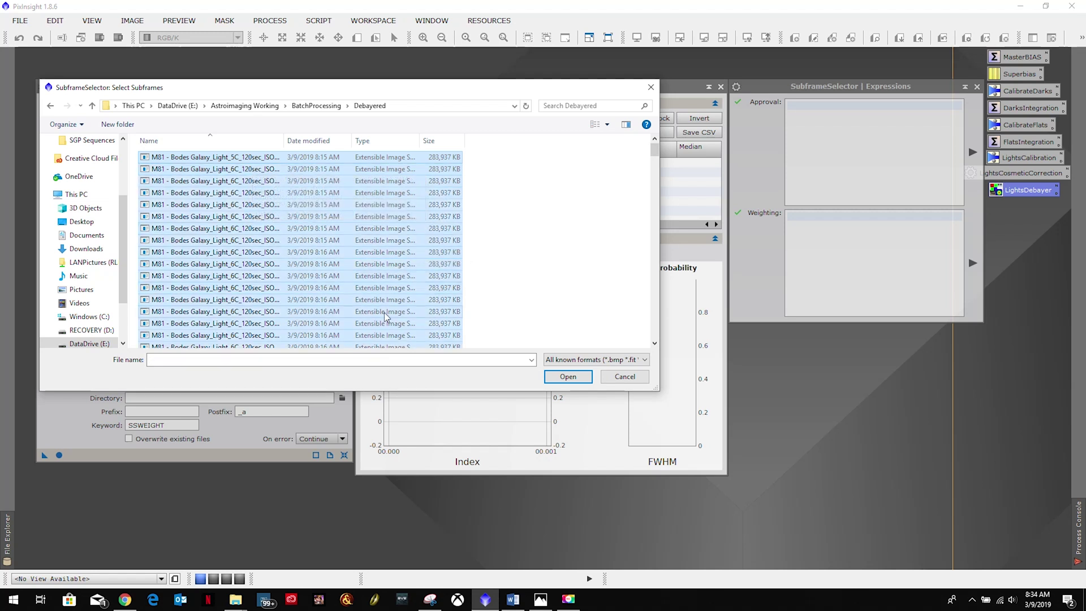
{"action": "left_click", "coordinate": [568, 376]}
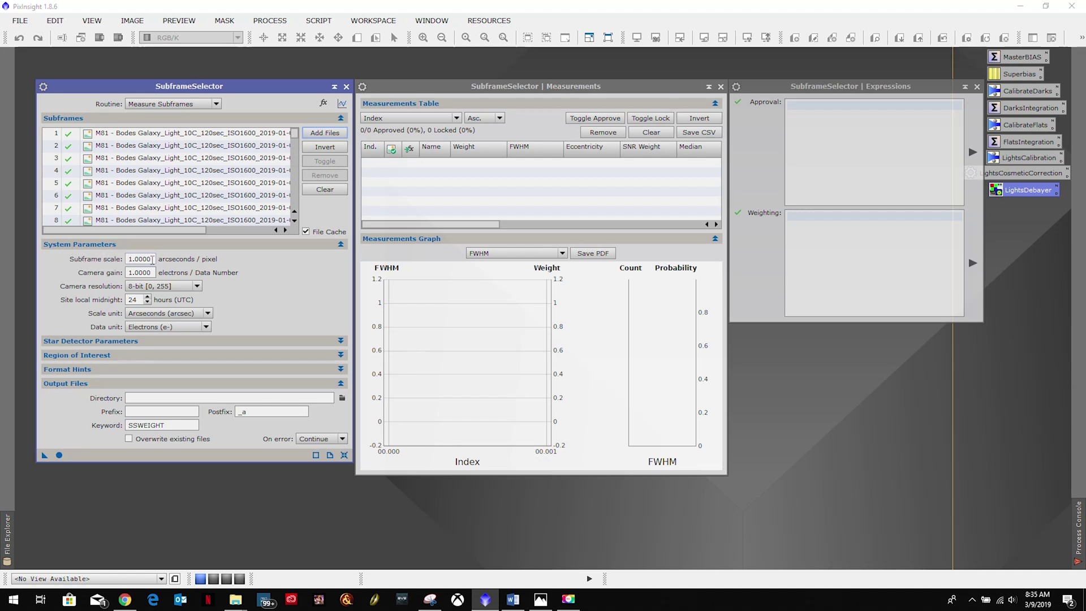
{"action": "left_click_drag", "start_coordinate": [153, 259], "coordinate": [90, 261]}
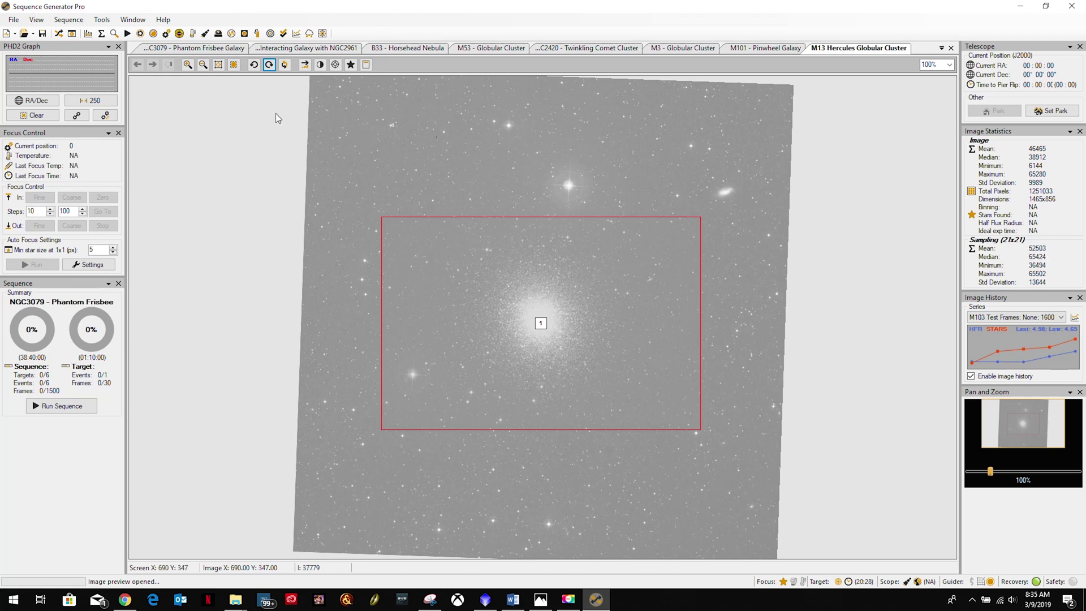
Open an M81 light frame from DataDrive (E:) > Astroimaging Working > Originals
{"action": "left_click", "coordinate": [14, 19]}
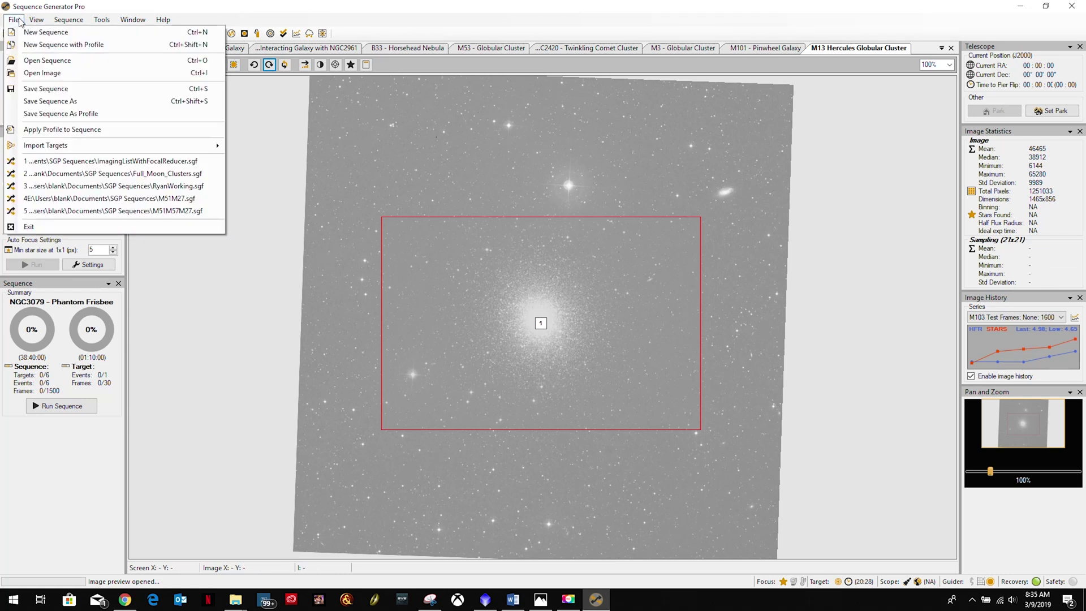
{"action": "left_click", "coordinate": [35, 76]}
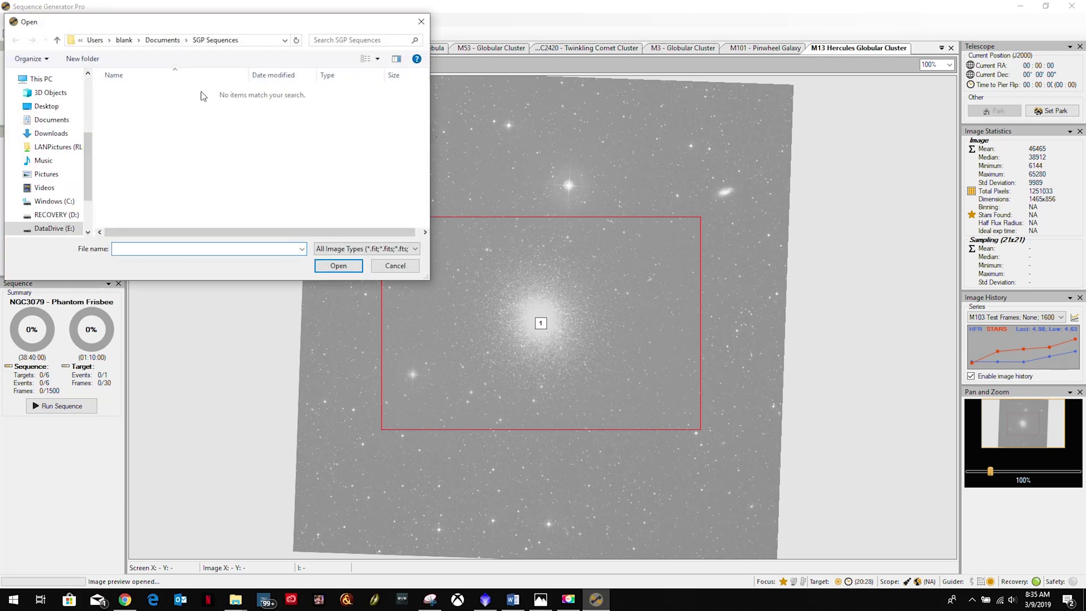
{"action": "left_click", "coordinate": [55, 229]}
{"action": "double_click", "coordinate": [150, 92]}
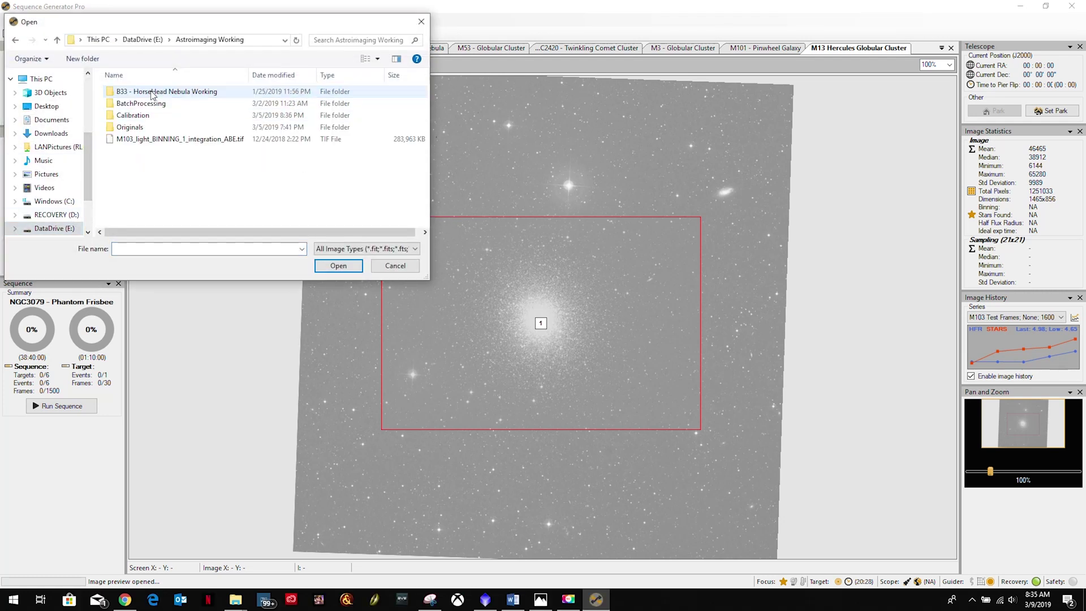
{"action": "double_click", "coordinate": [129, 126]}
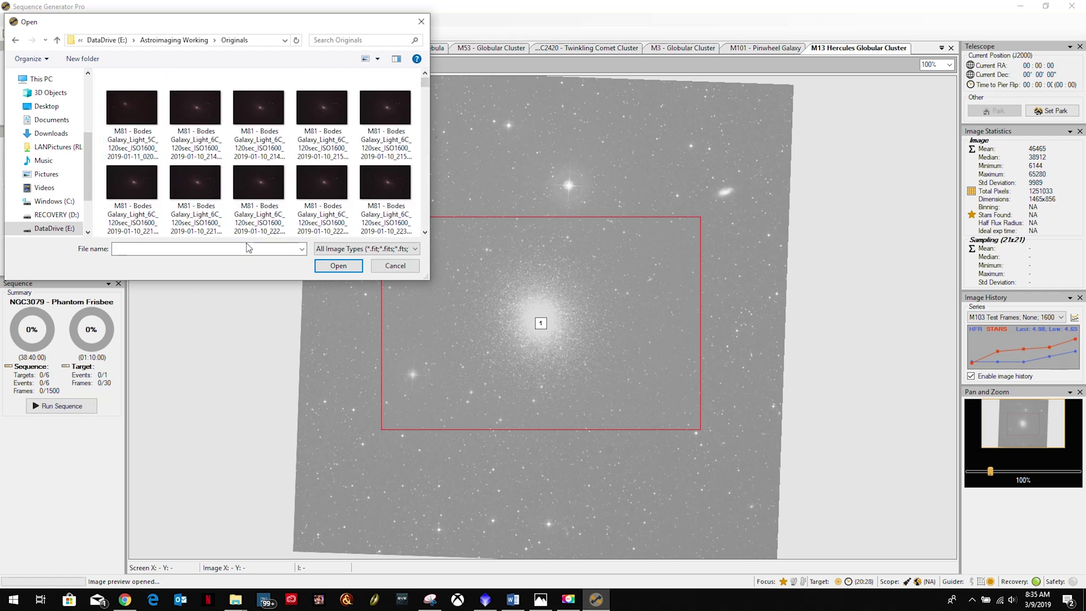
{"action": "double_click", "coordinate": [263, 182]}
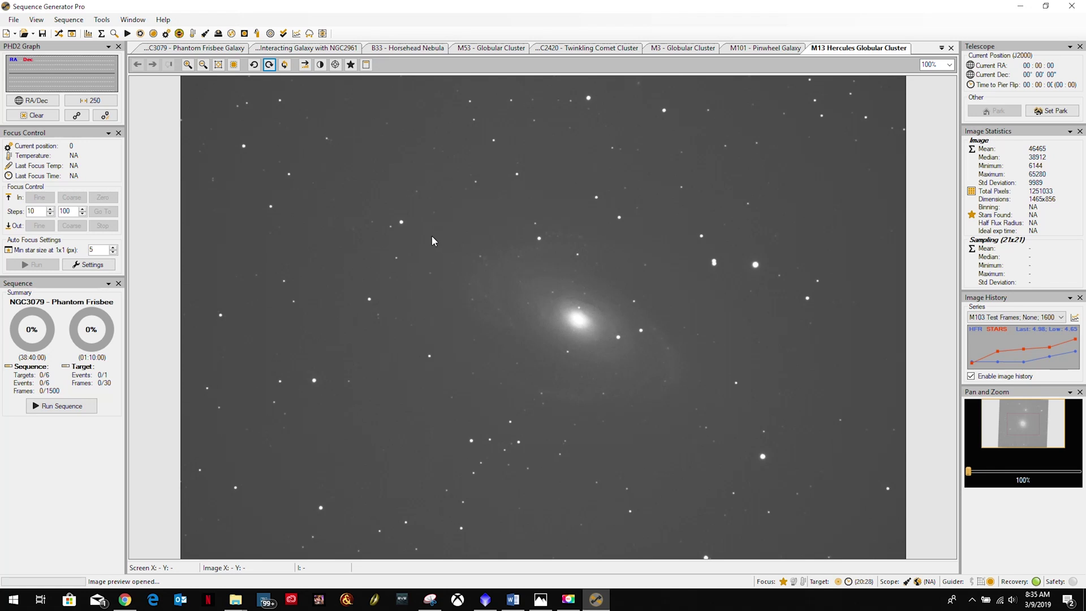
Plate-solve the frame at scale 0.4, yielding RA 09:55:31, DEC 69°05'49", angle 267.66
{"action": "right_click", "coordinate": [432, 236]}
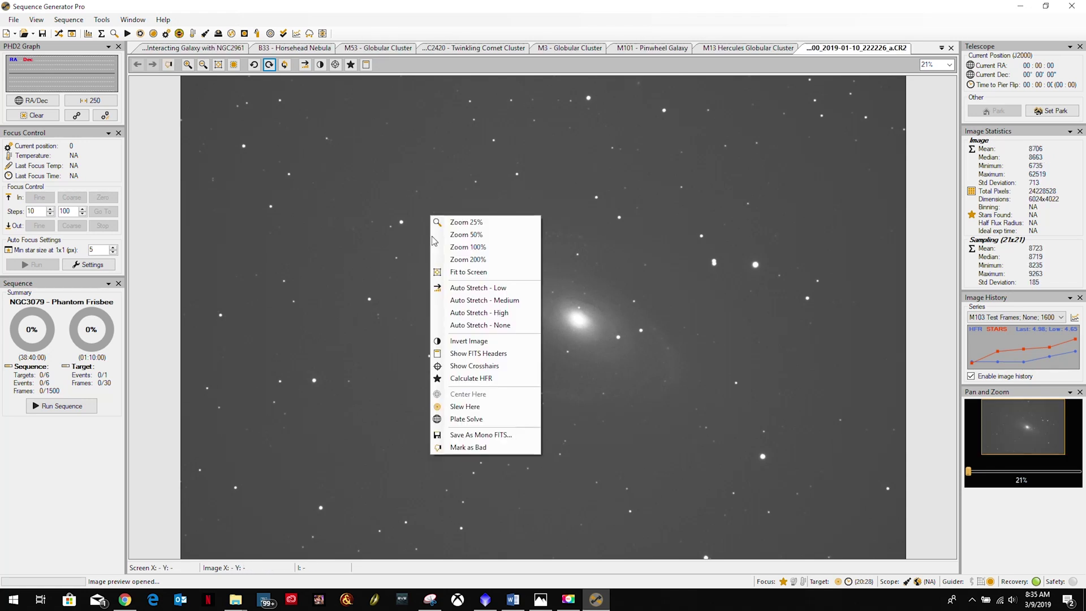
{"action": "left_click", "coordinate": [473, 419]}
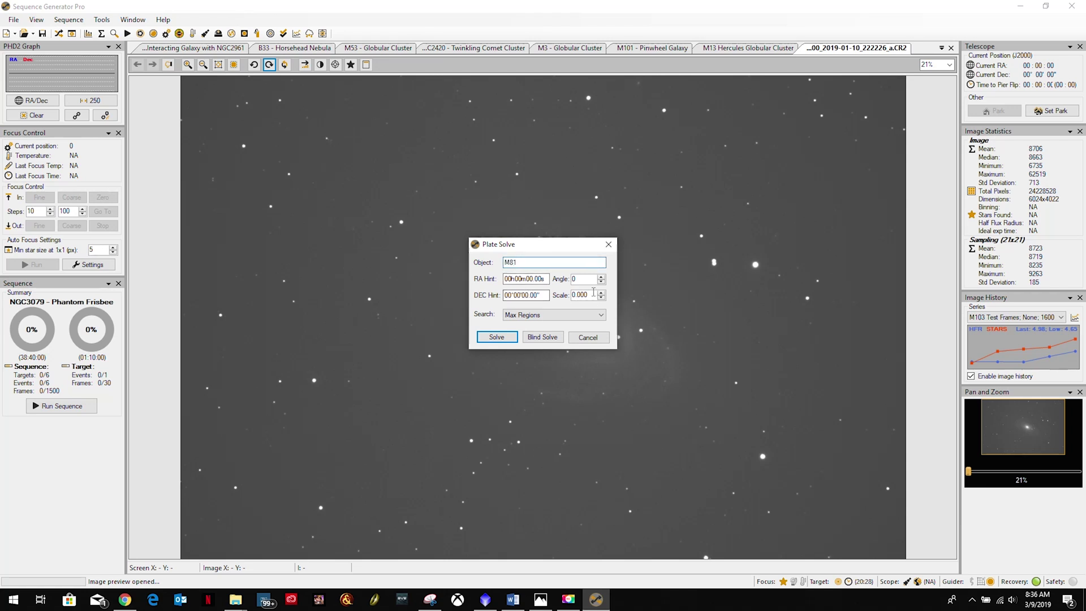
{"action": "left_click_drag", "start_coordinate": [594, 292], "coordinate": [548, 292]}
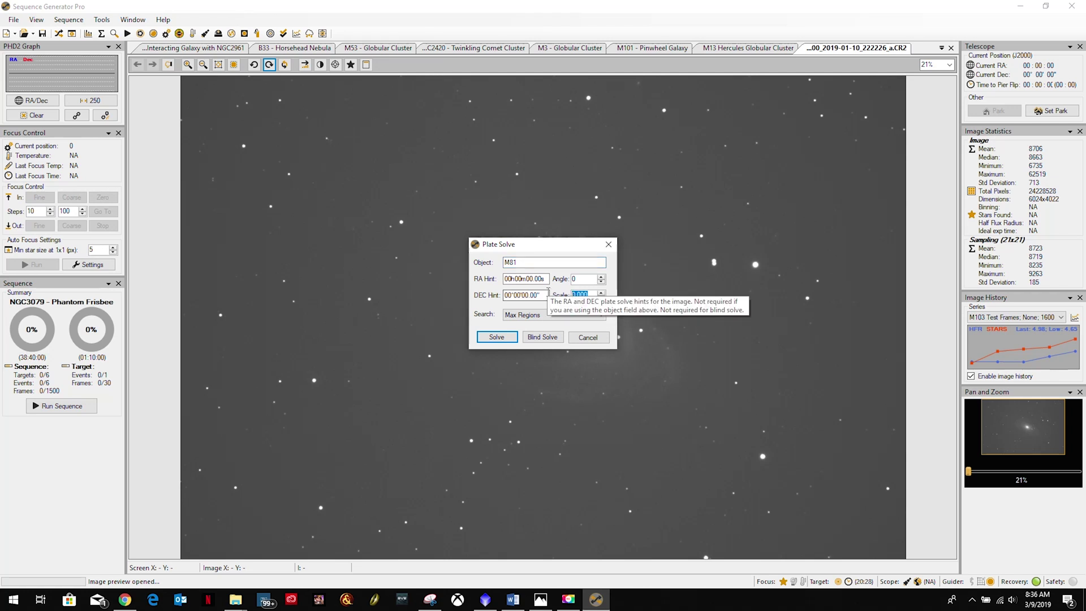
{"action": "type", "text": "0.4"}
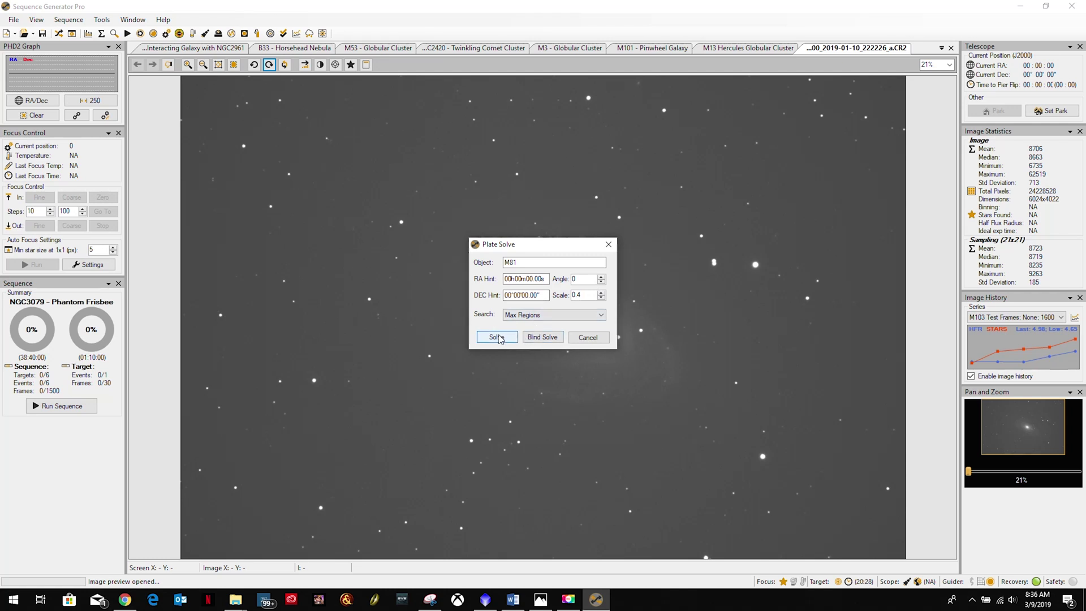
{"action": "left_click", "coordinate": [496, 337]}
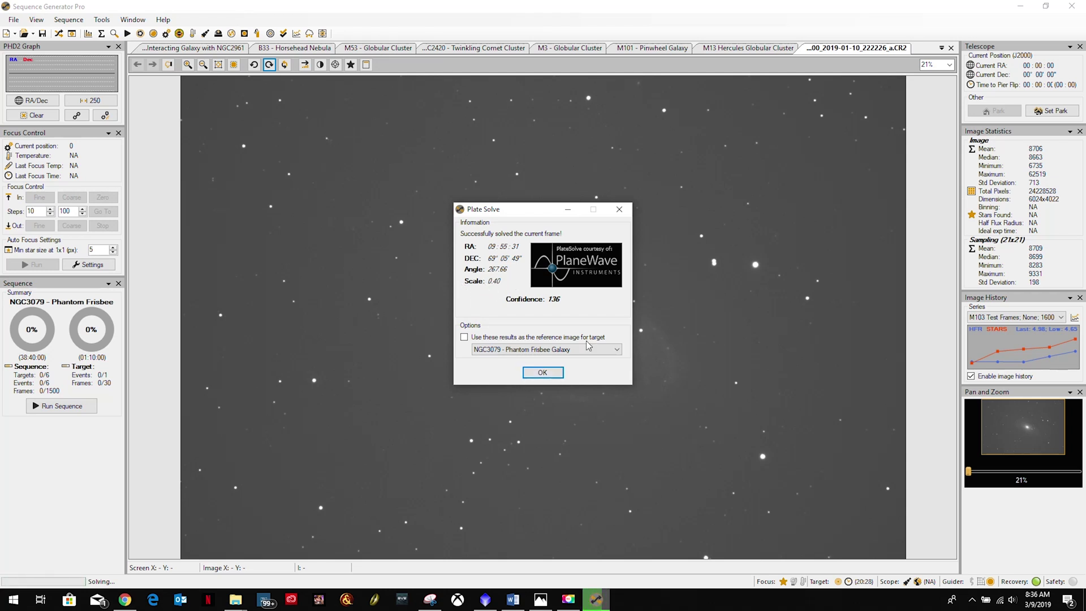
Run a blind Astrometry.net solve, confirming scale 0.40 with confidence 100
{"action": "left_click", "coordinate": [620, 210]}
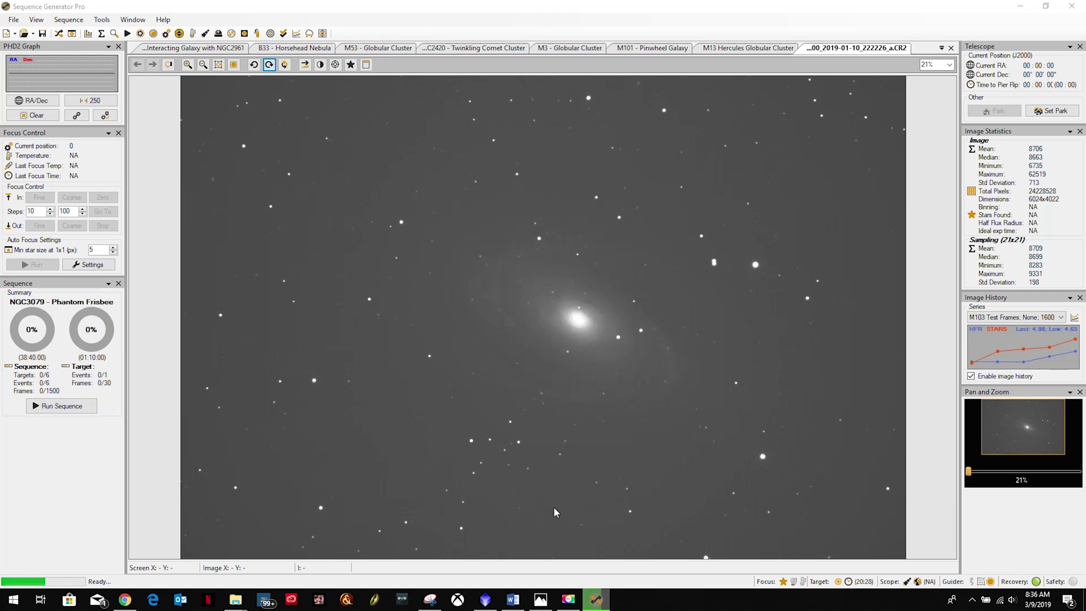
{"action": "right_click", "coordinate": [466, 278]}
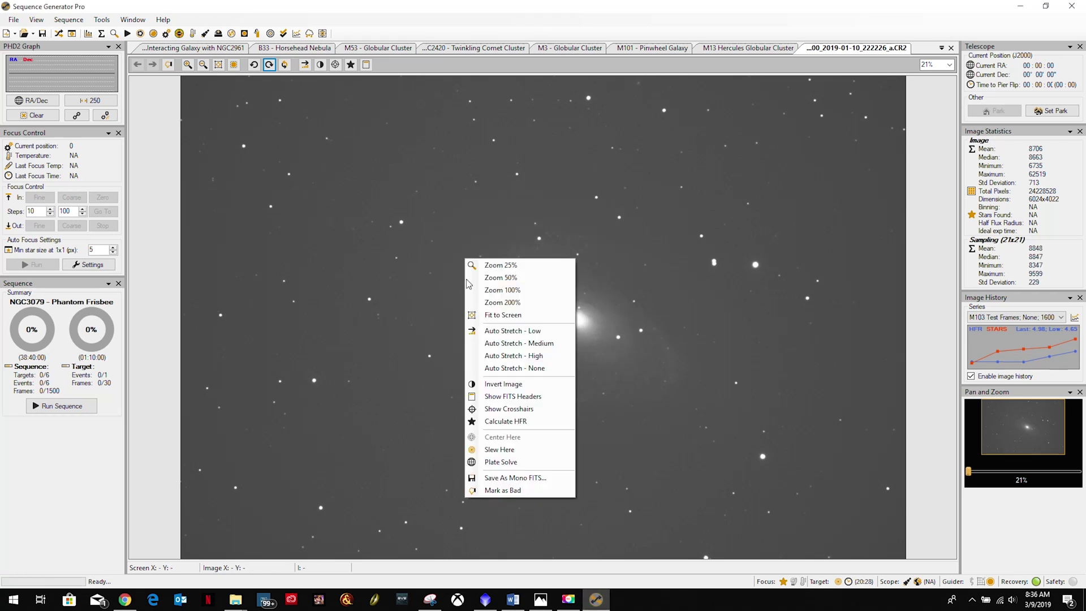
{"action": "left_click", "coordinate": [501, 462]}
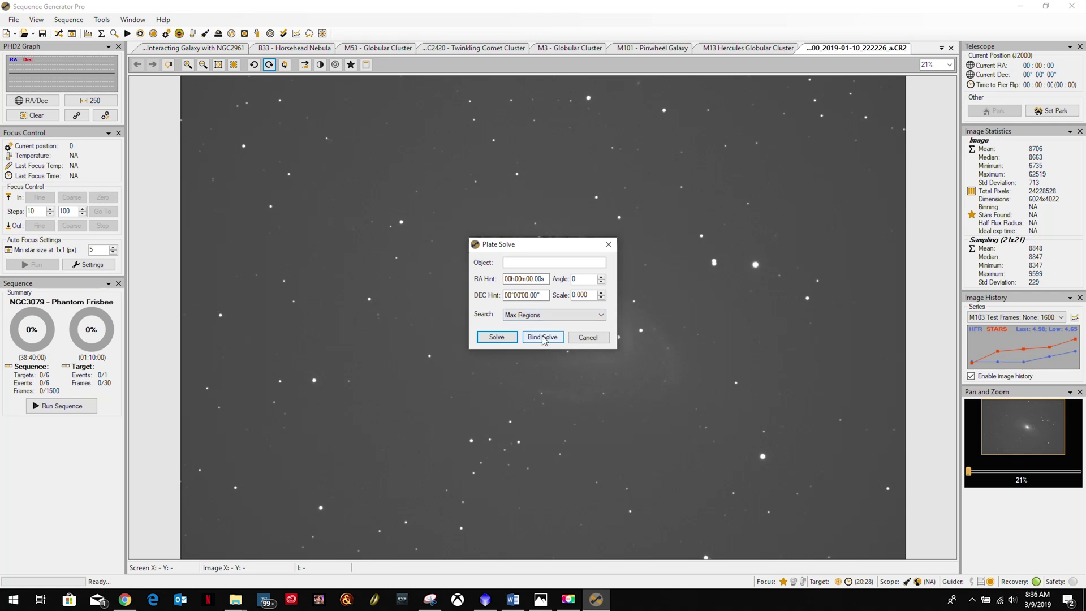
{"action": "left_click", "coordinate": [538, 262]}
{"action": "left_click", "coordinate": [544, 339]}
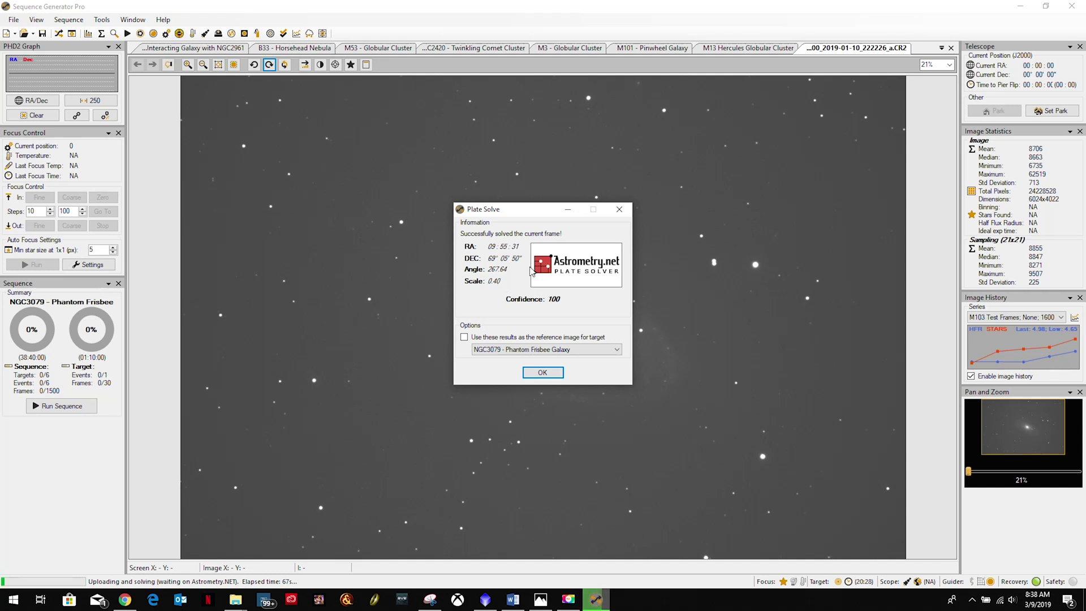
Accept the solve result and enter 0.4 arcsec/pixel as SubframeSelector's subframe scale
{"action": "left_click", "coordinate": [543, 374]}
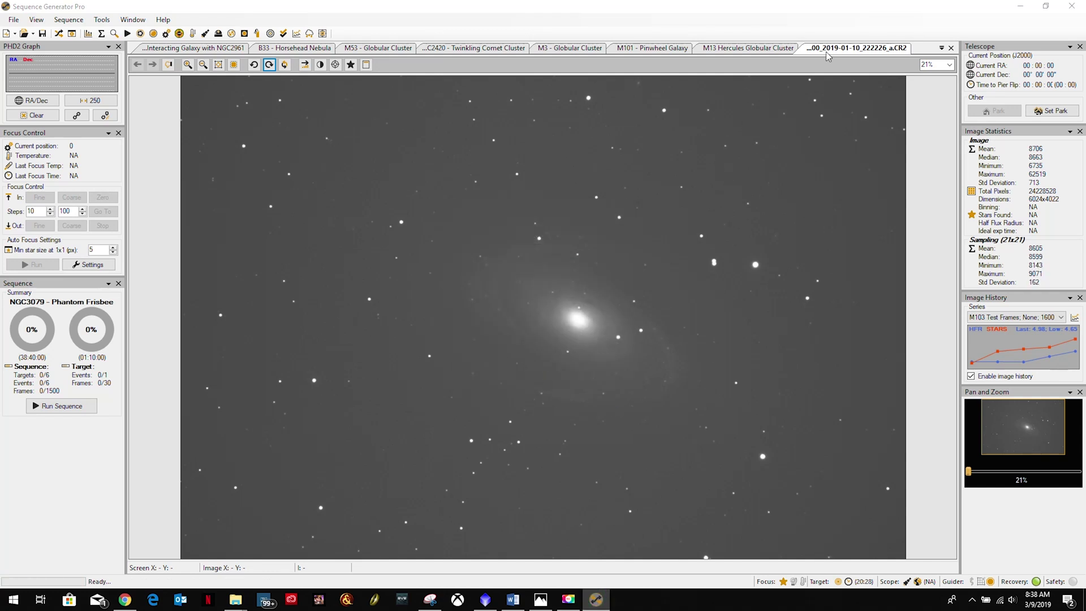
{"action": "left_click", "coordinate": [485, 600]}
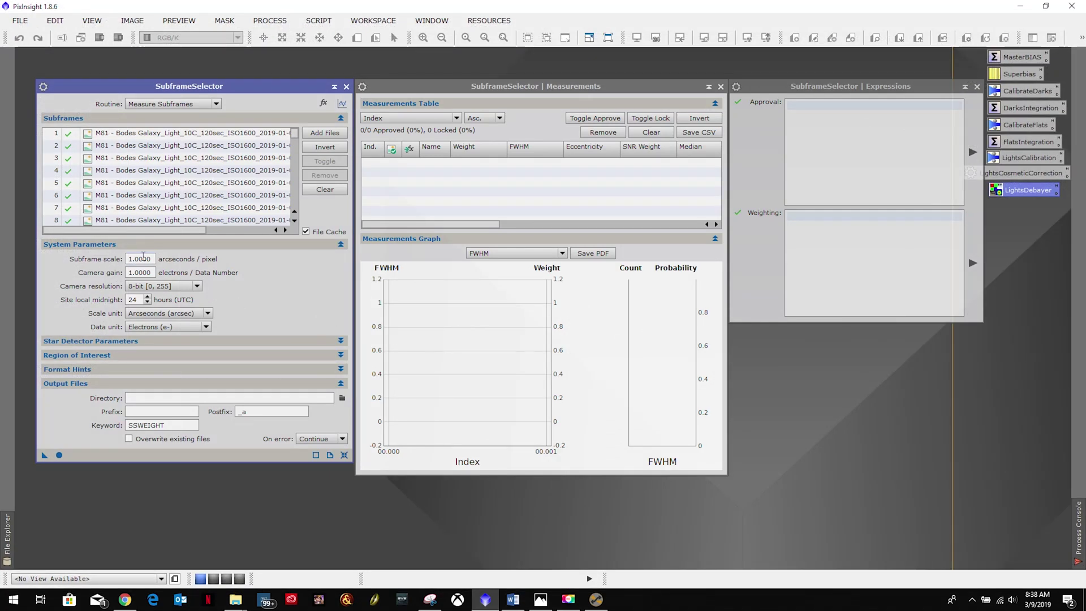
{"action": "type", "text": "0.4"}
{"action": "left_click", "coordinate": [540, 599]}
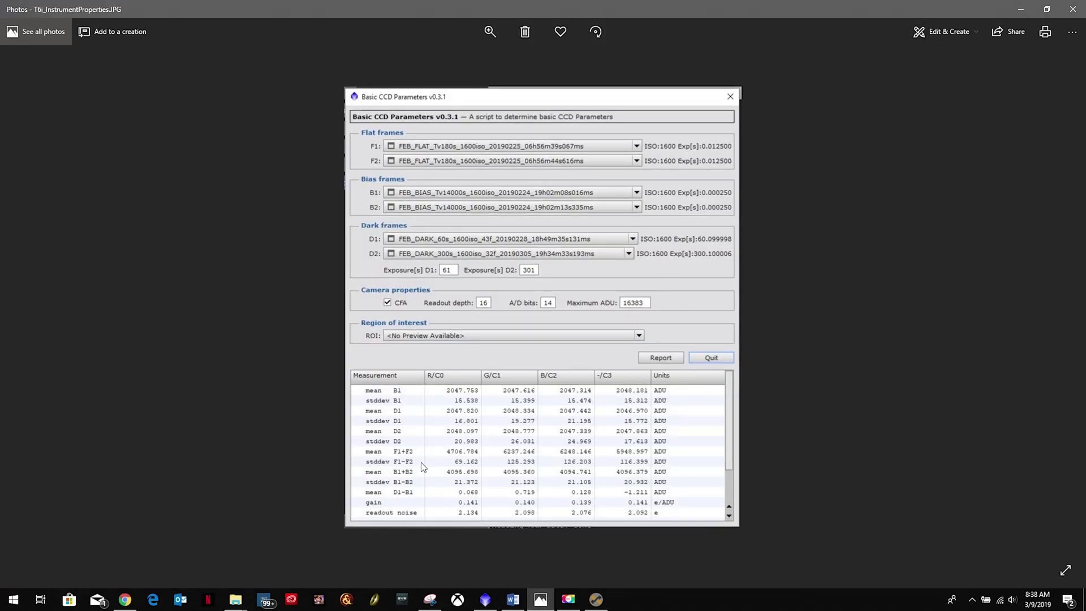
{"action": "left_click", "coordinate": [486, 602]}
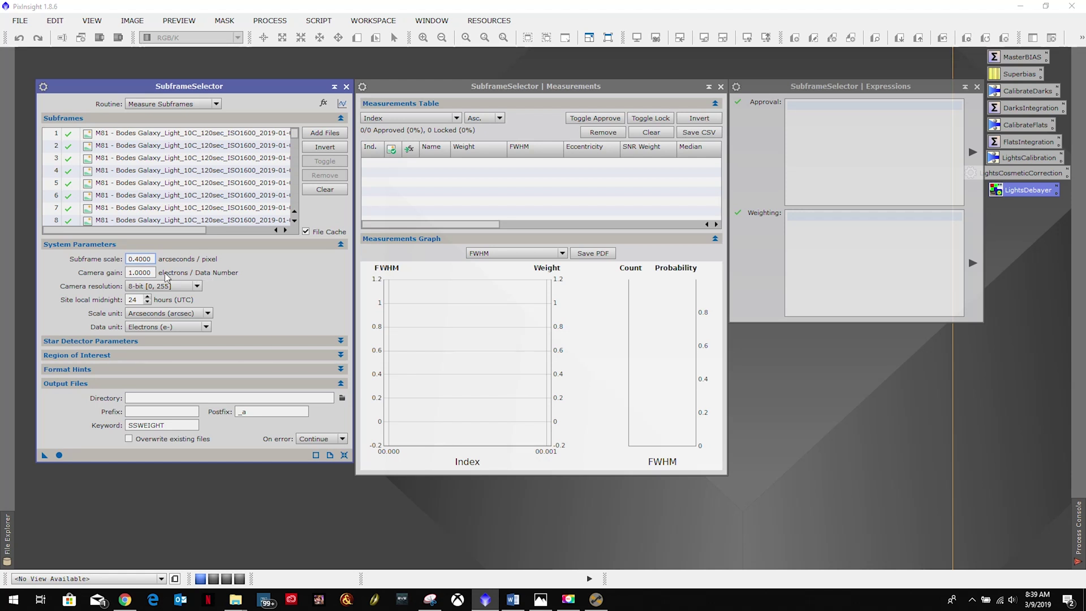
{"action": "left_click", "coordinate": [540, 599]}
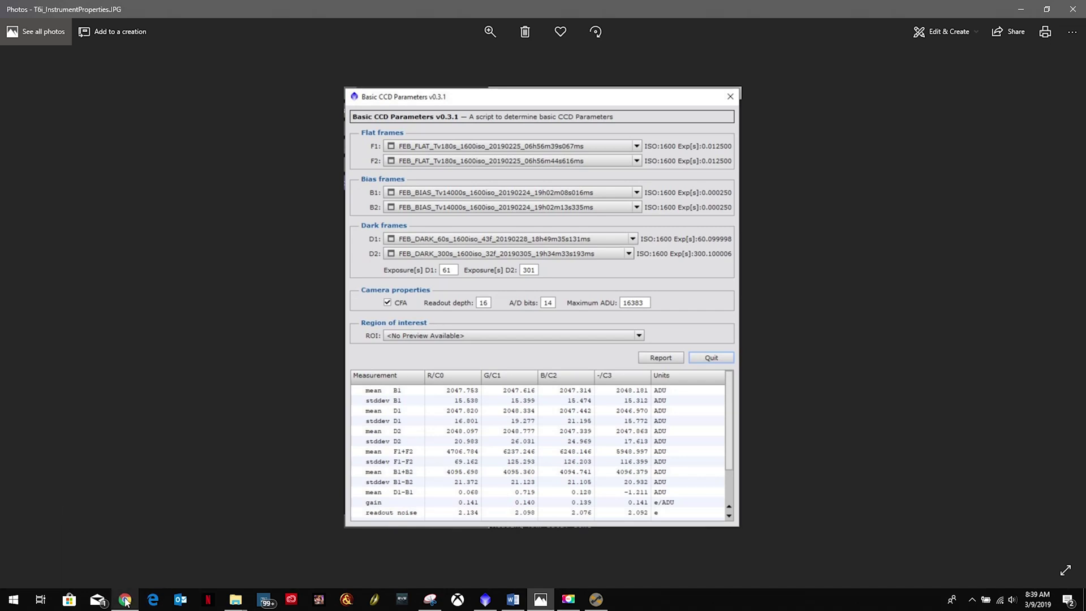
{"action": "left_click", "coordinate": [480, 606]}
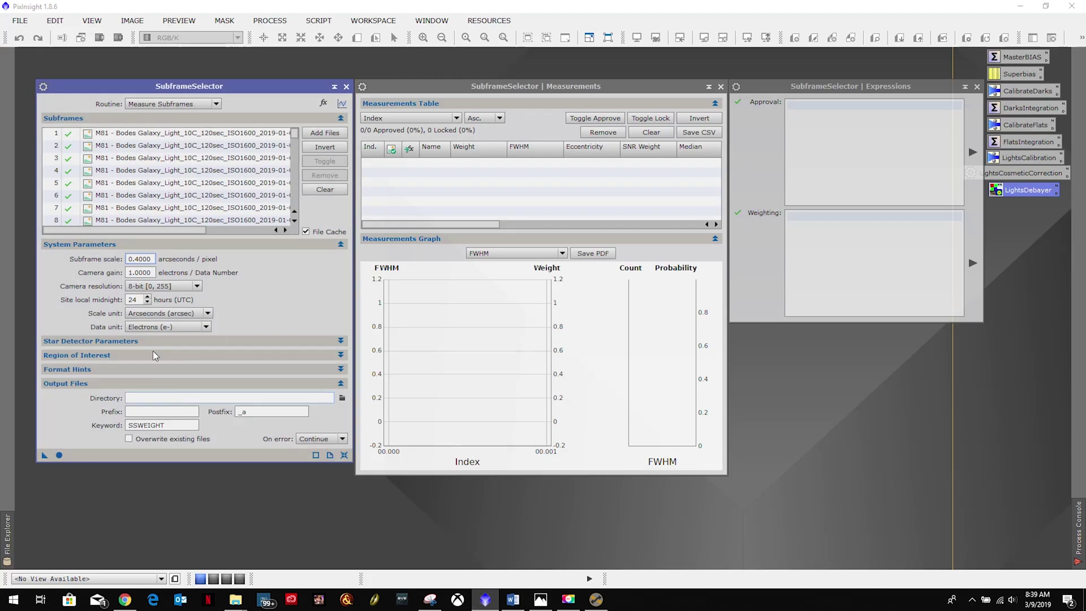
{"action": "left_click", "coordinate": [140, 272]}
Enter camera gain 0.141 and choose 14-bit [0, 16383] camera resolution
{"action": "type", "text": "0.141"}
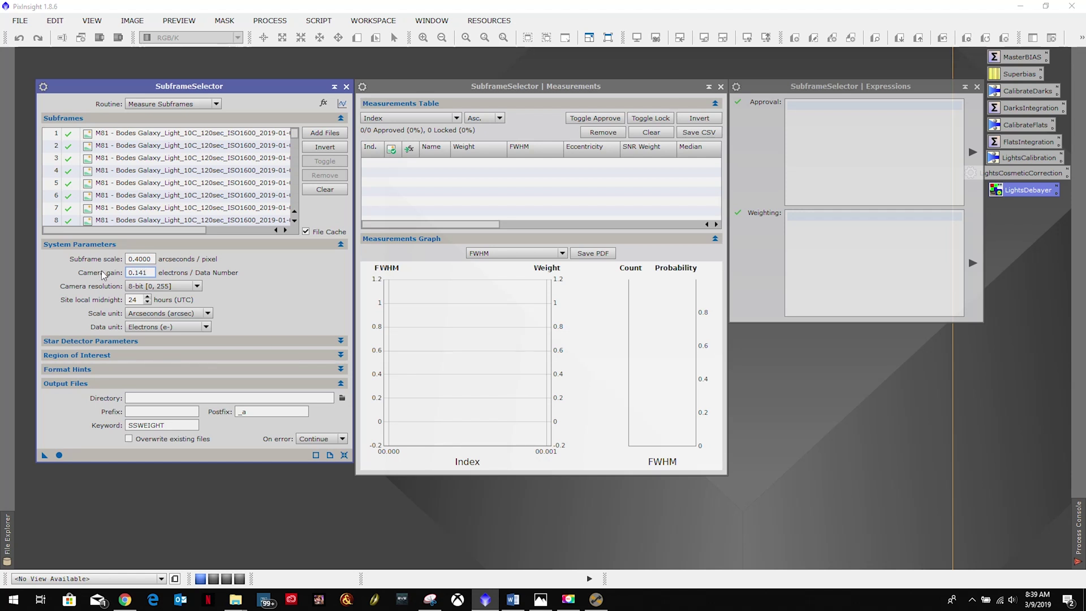
{"action": "left_click", "coordinate": [179, 285]}
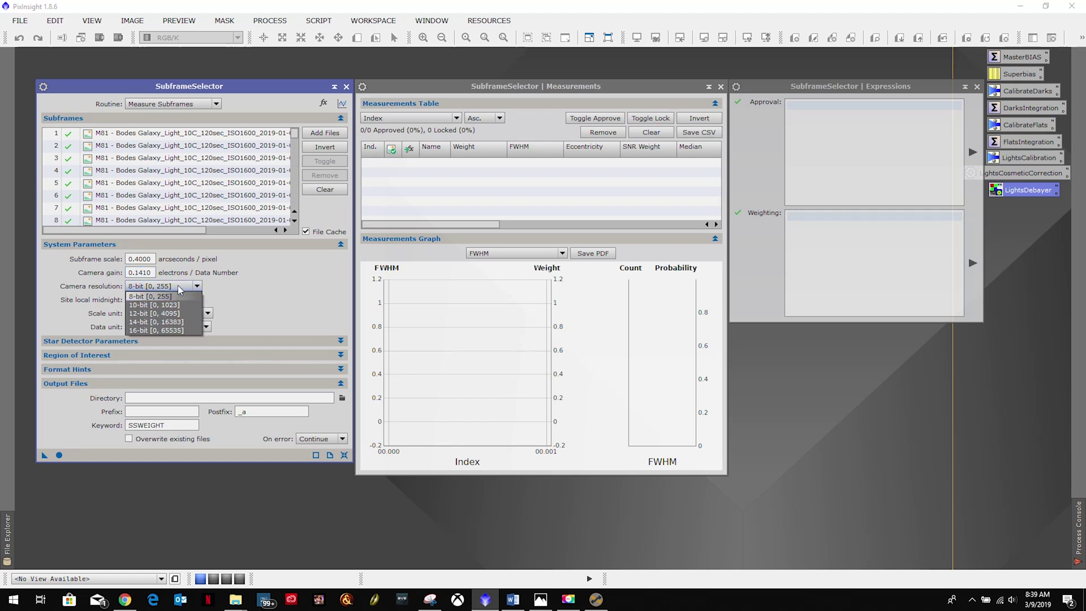
{"action": "left_click", "coordinate": [152, 322]}
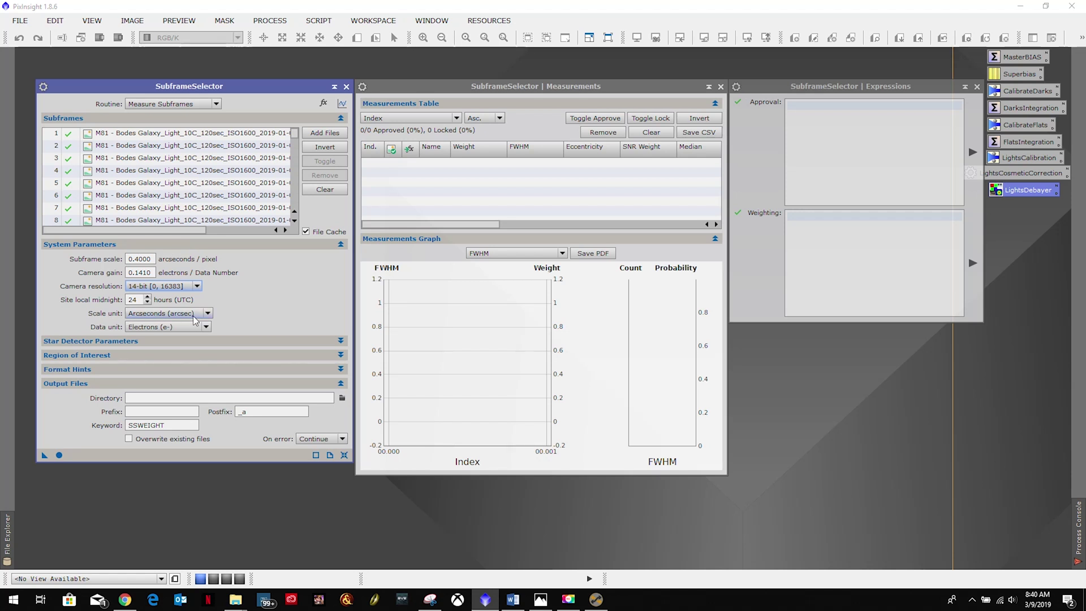
{"action": "left_click", "coordinate": [151, 259]}
{"action": "double_click", "coordinate": [152, 259]}
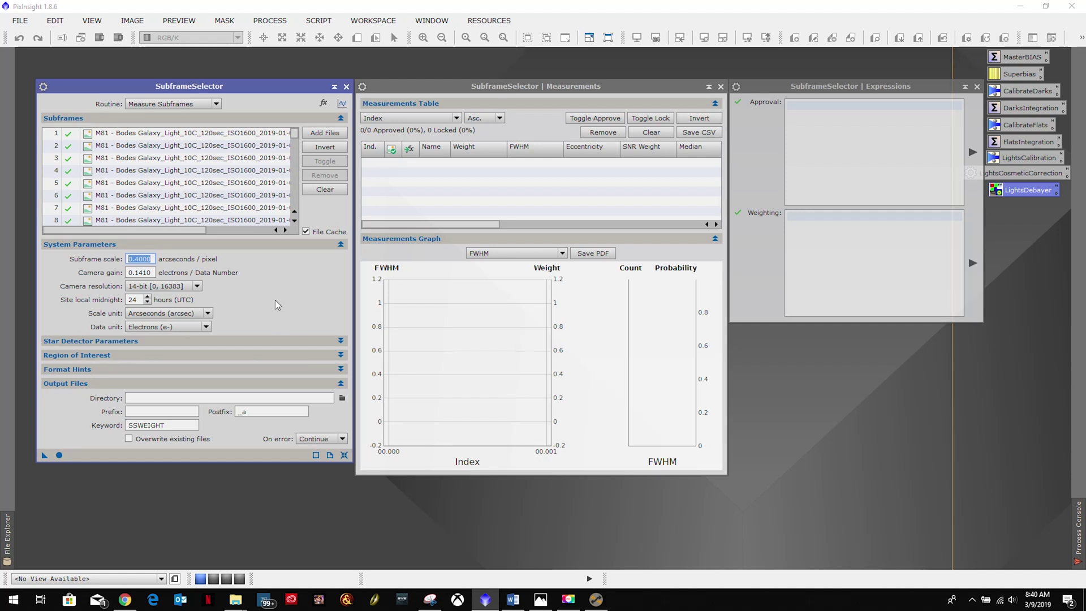
Set Star Detector noise layers to 2, leaving structure layers at 5
{"action": "left_click", "coordinate": [281, 290]}
{"action": "left_click", "coordinate": [99, 341]}
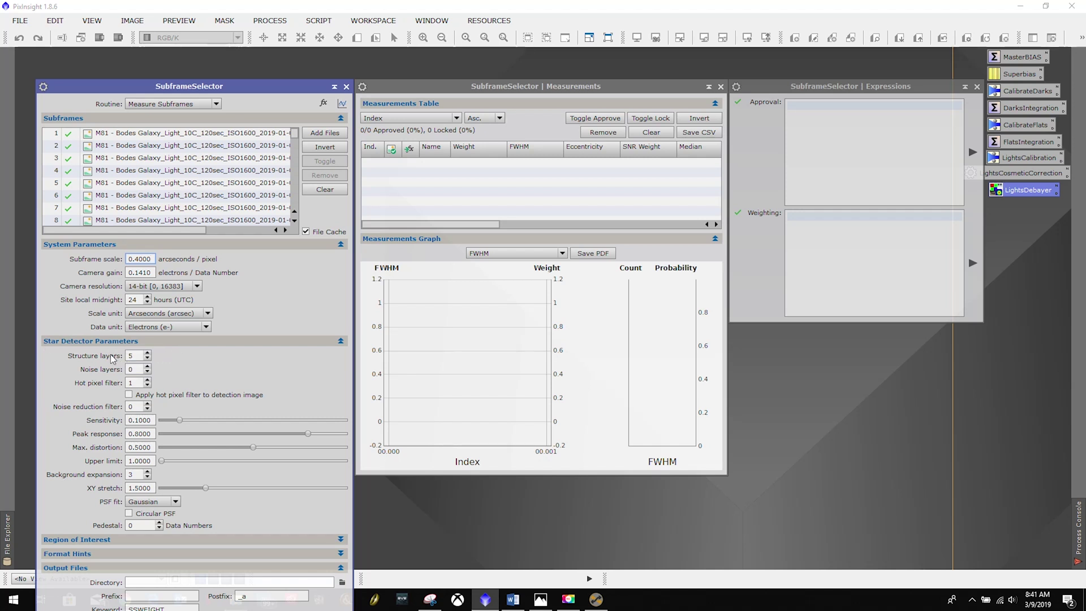
{"action": "double_click", "coordinate": [141, 355]}
{"action": "left_click", "coordinate": [138, 356]}
{"action": "left_click", "coordinate": [147, 366]}
{"action": "left_click", "coordinate": [148, 367]}
{"action": "left_click", "coordinate": [138, 370]}
{"action": "left_click", "coordinate": [186, 342]}
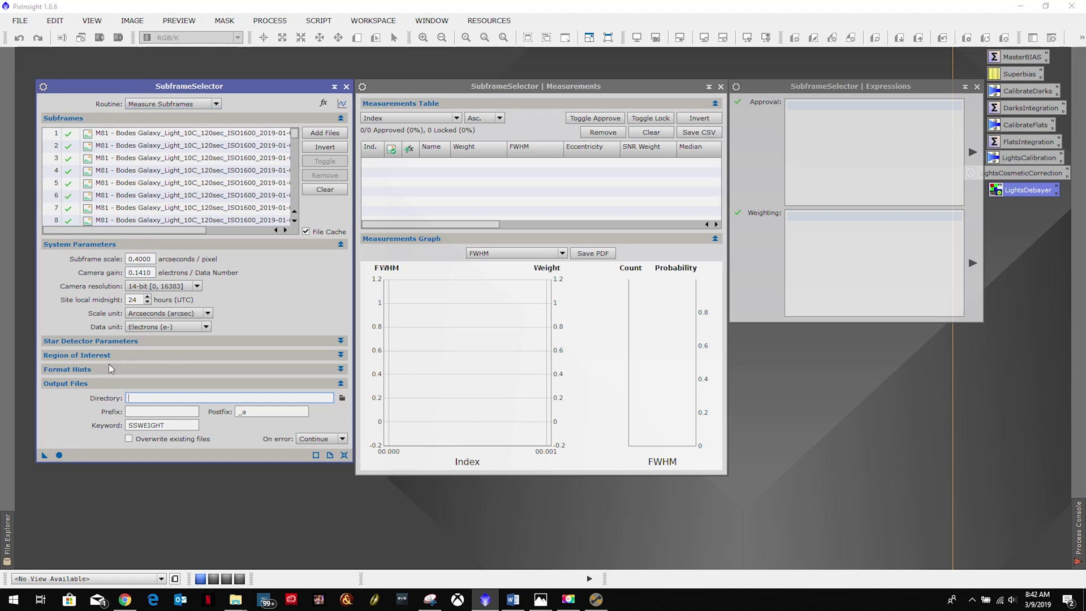
Apply Global to measure the 243 subframes and check the console's run time and success count
{"action": "left_click", "coordinate": [59, 455]}
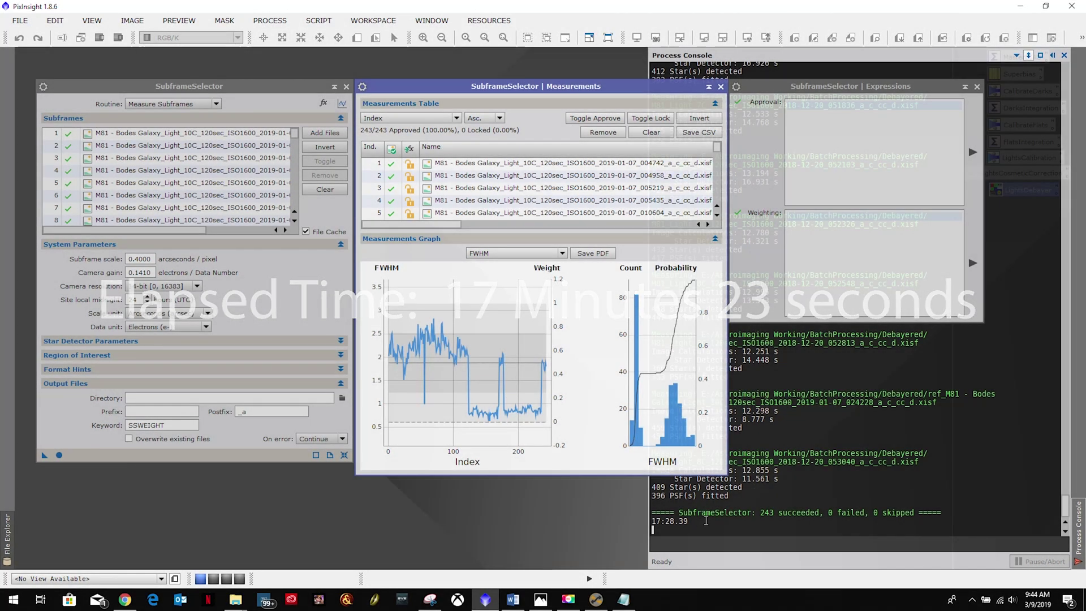
{"action": "left_click_drag", "start_coordinate": [652, 521], "coordinate": [769, 516]}
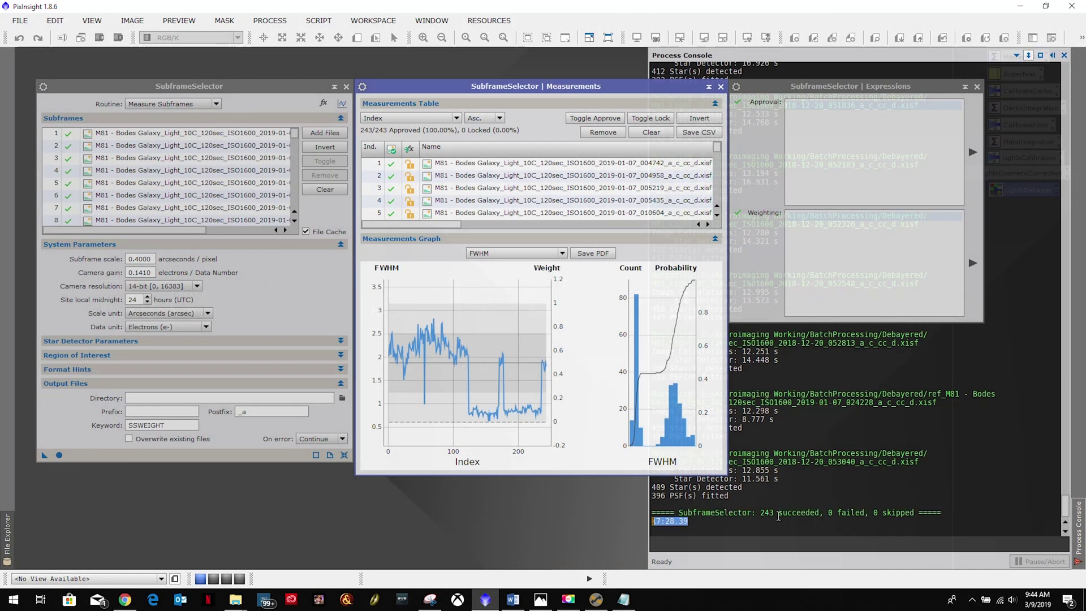
{"action": "left_click_drag", "start_coordinate": [760, 513], "coordinate": [798, 512]}
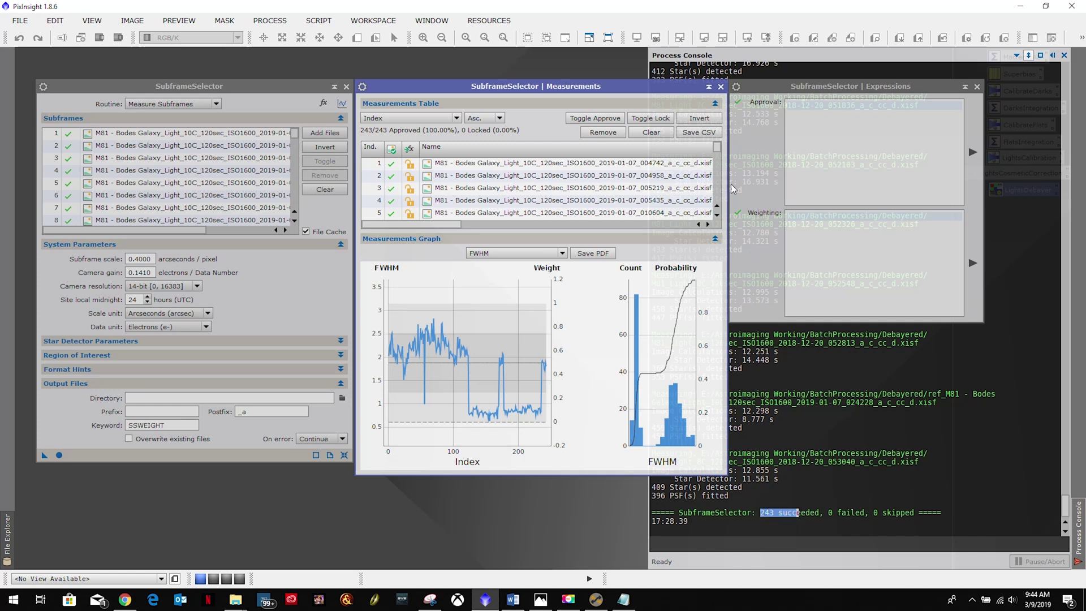
{"action": "left_click_drag", "start_coordinate": [447, 223], "coordinate": [555, 231]}
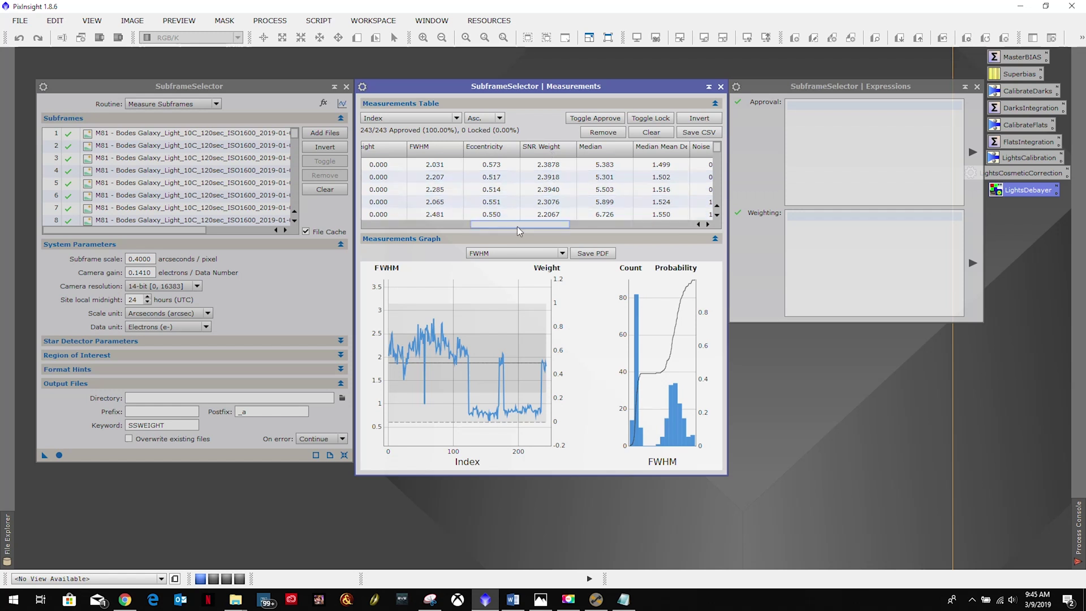
Switch the measurements graph from FWHM to Eccentricity
{"action": "left_click_drag", "start_coordinate": [528, 223], "coordinate": [507, 218]}
{"action": "left_click", "coordinate": [509, 253]}
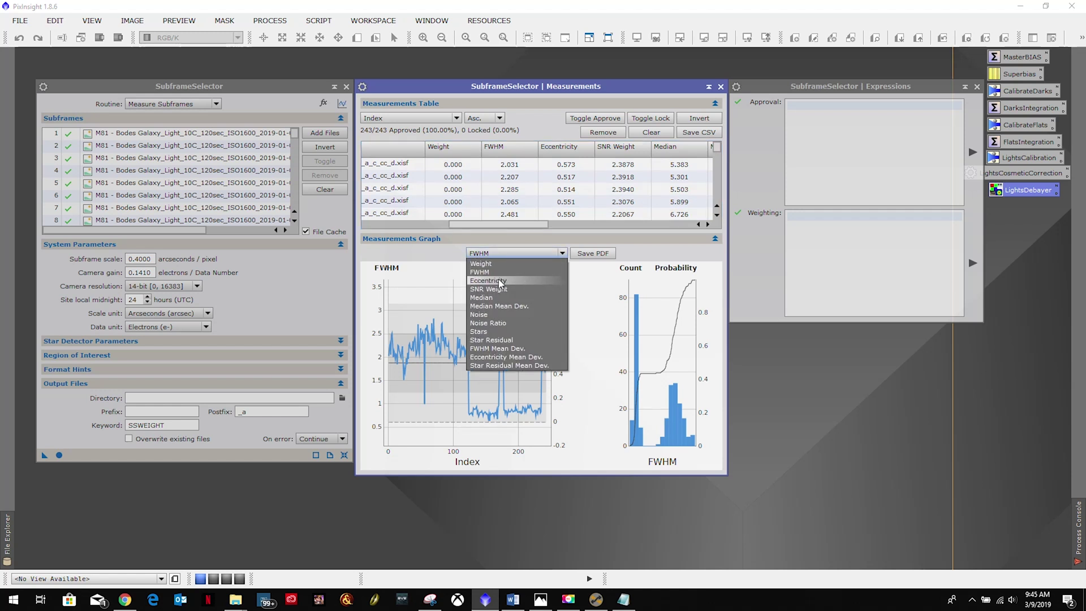
{"action": "left_click", "coordinate": [498, 280]}
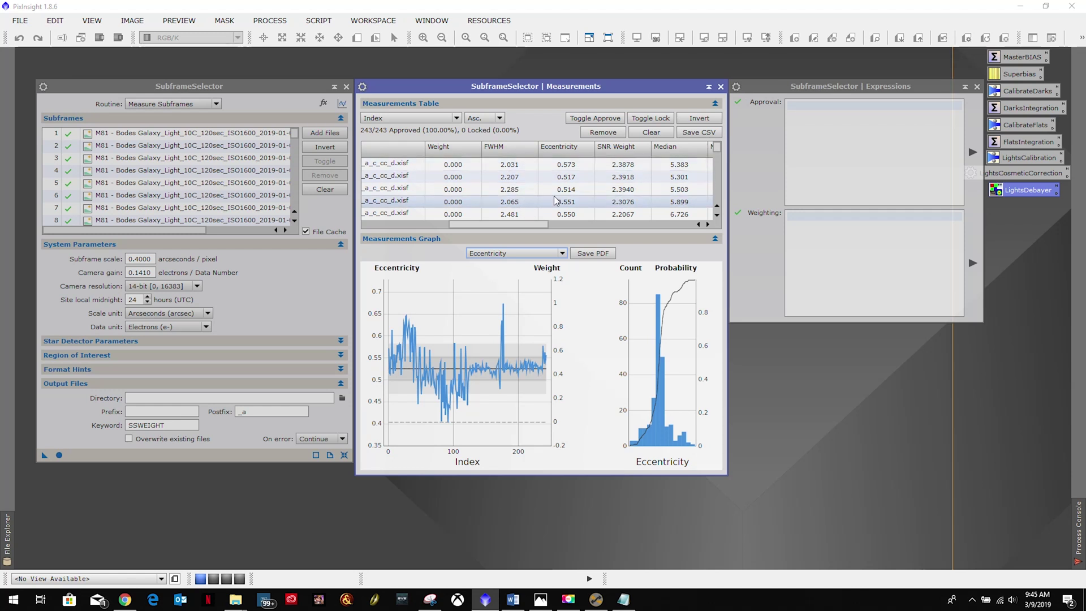
{"action": "mouse_move", "coordinate": [531, 224]}
{"action": "left_mouse_down"}
{"action": "mouse_move", "coordinate": [439, 225]}
{"action": "mouse_move", "coordinate": [513, 229]}
{"action": "left_mouse_up"}
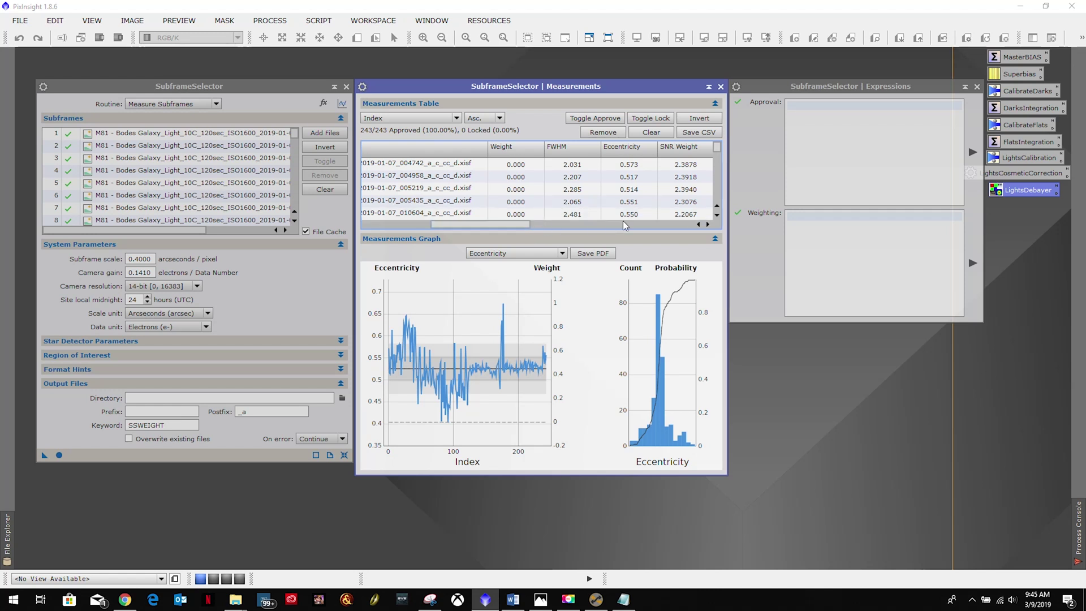
{"action": "left_click", "coordinate": [789, 87]}
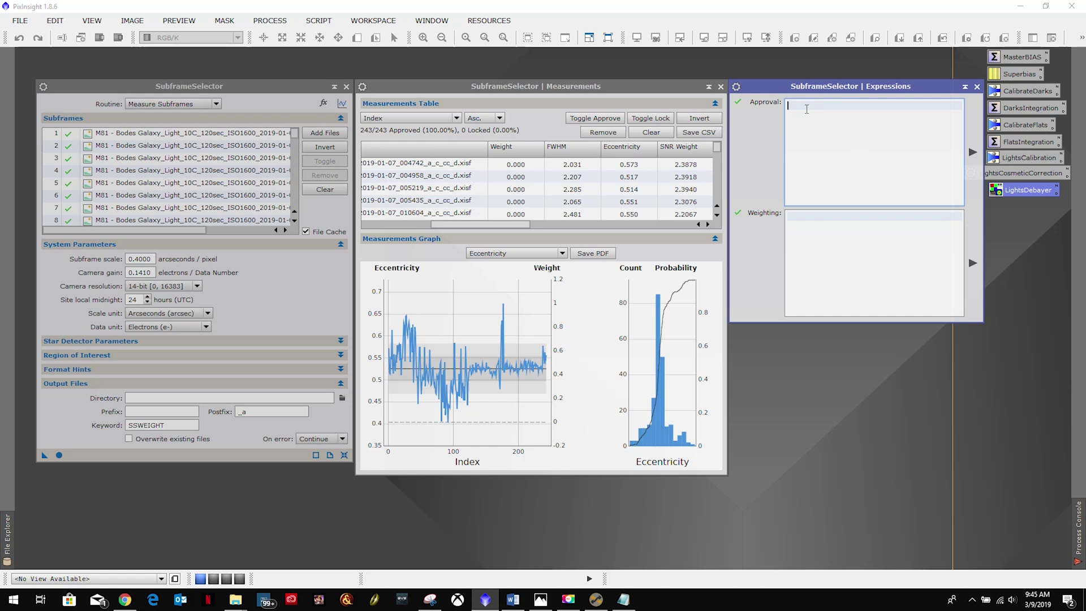
Paste the (15*(1-(FWHM-FWHMMin)/(FWHMMax-FWHMMin))... formula into the Weighting box and review it
{"action": "mouse_move", "coordinate": [815, 108]}
{"action": "mouse_move", "coordinate": [800, 234]}
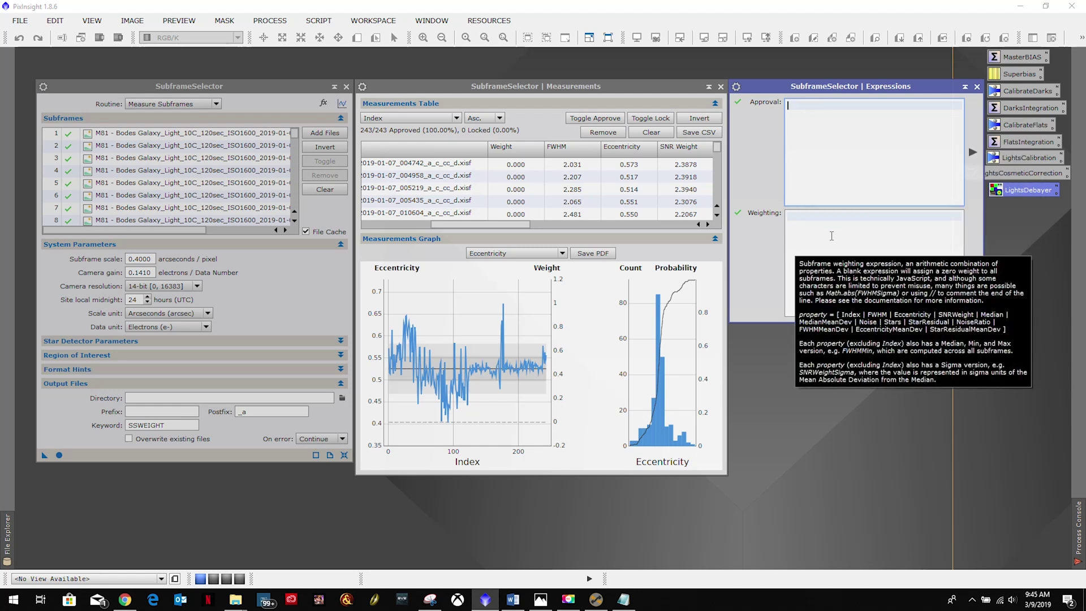
{"action": "mouse_move", "coordinate": [833, 155]}
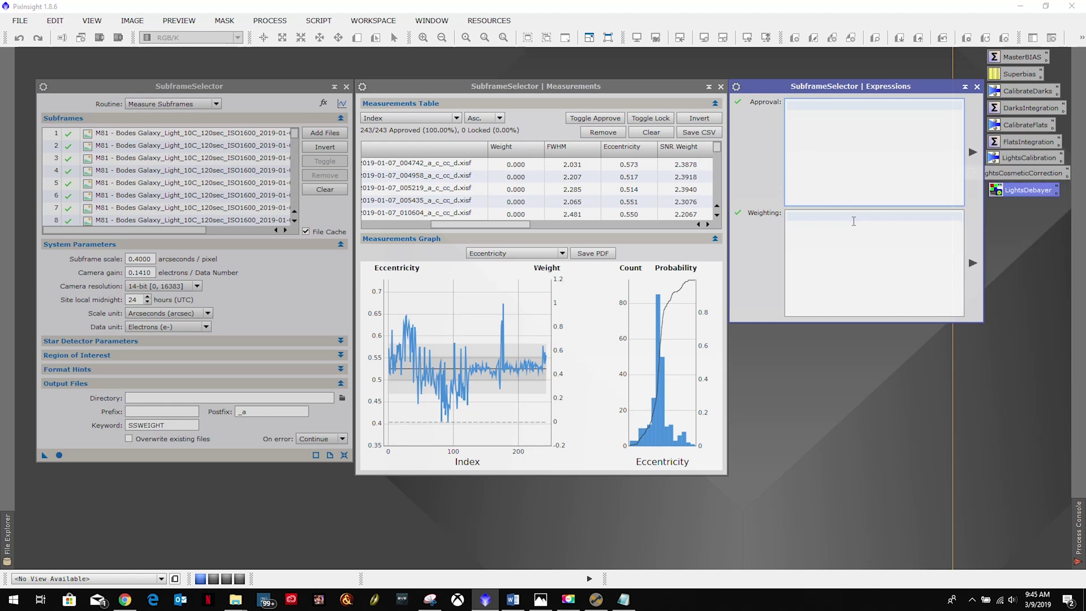
{"action": "mouse_move", "coordinate": [869, 180]}
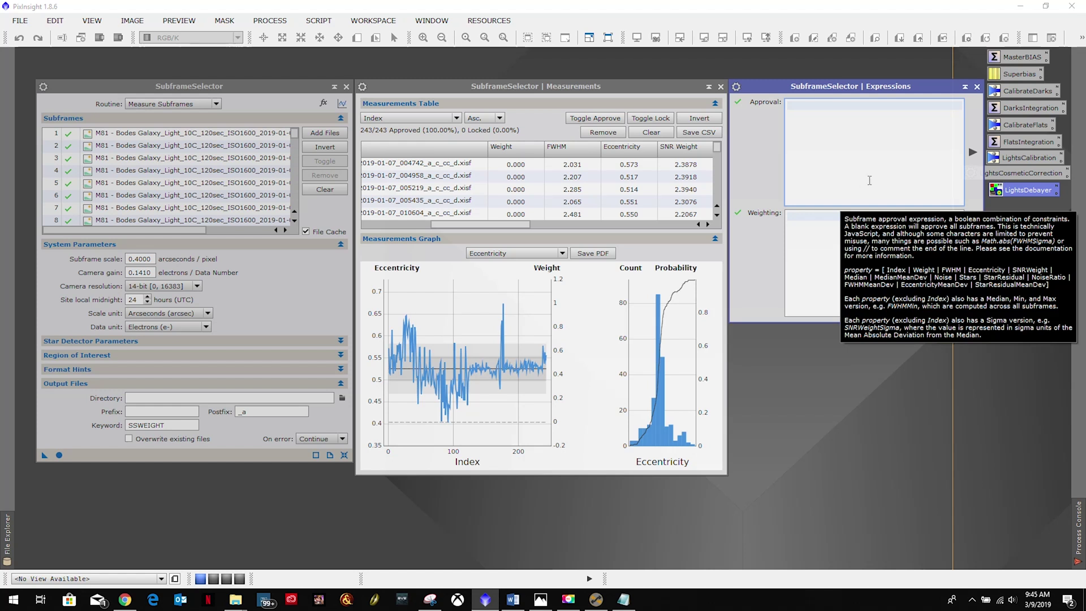
{"action": "left_click", "coordinate": [814, 227]}
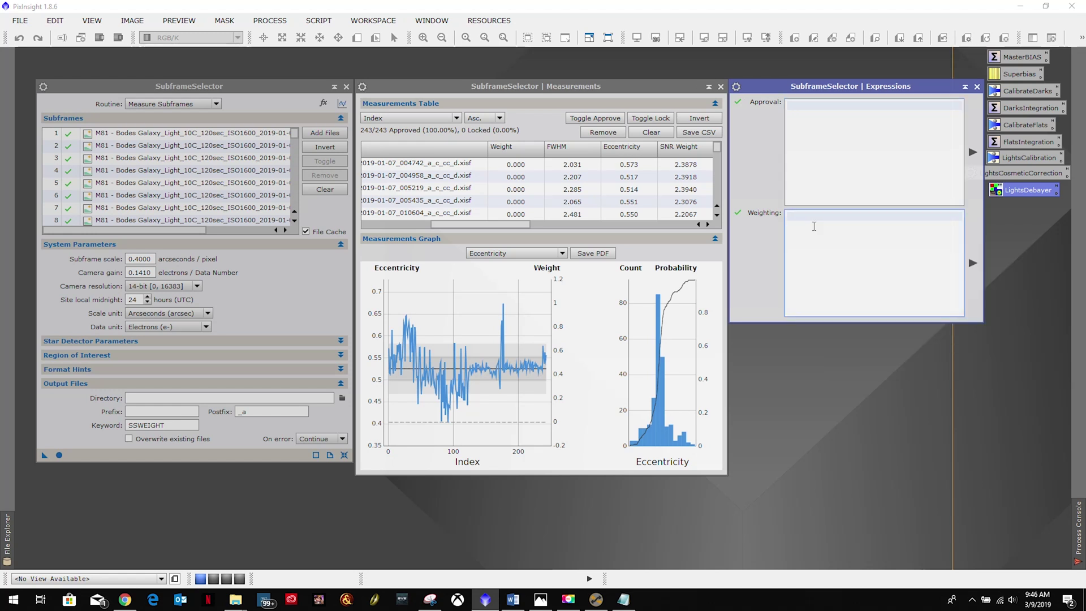
{"action": "right_click", "coordinate": [814, 226]}
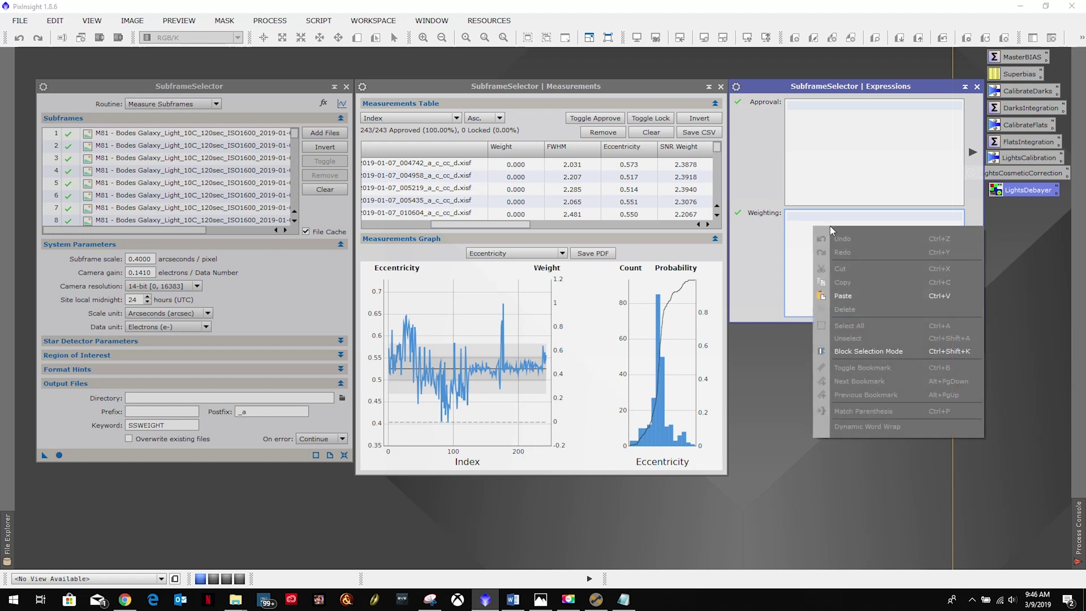
{"action": "left_click", "coordinate": [849, 296]}
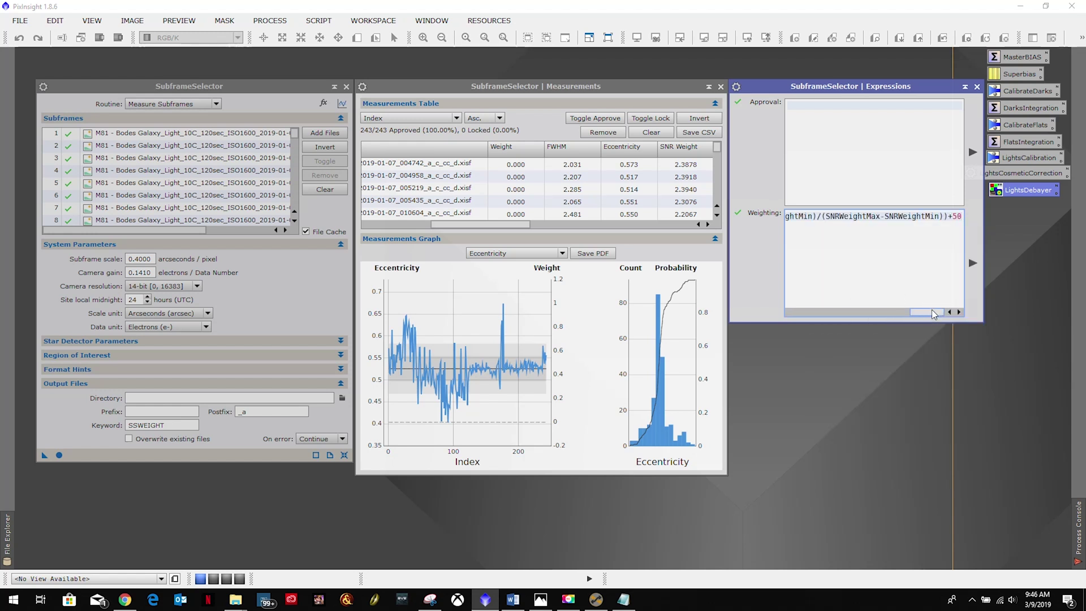
{"action": "left_click_drag", "start_coordinate": [932, 310], "coordinate": [899, 309]}
{"action": "left_click_drag", "start_coordinate": [892, 216], "coordinate": [852, 215]}
{"action": "key", "text": "End"}
{"action": "left_click_drag", "start_coordinate": [927, 312], "coordinate": [801, 321]}
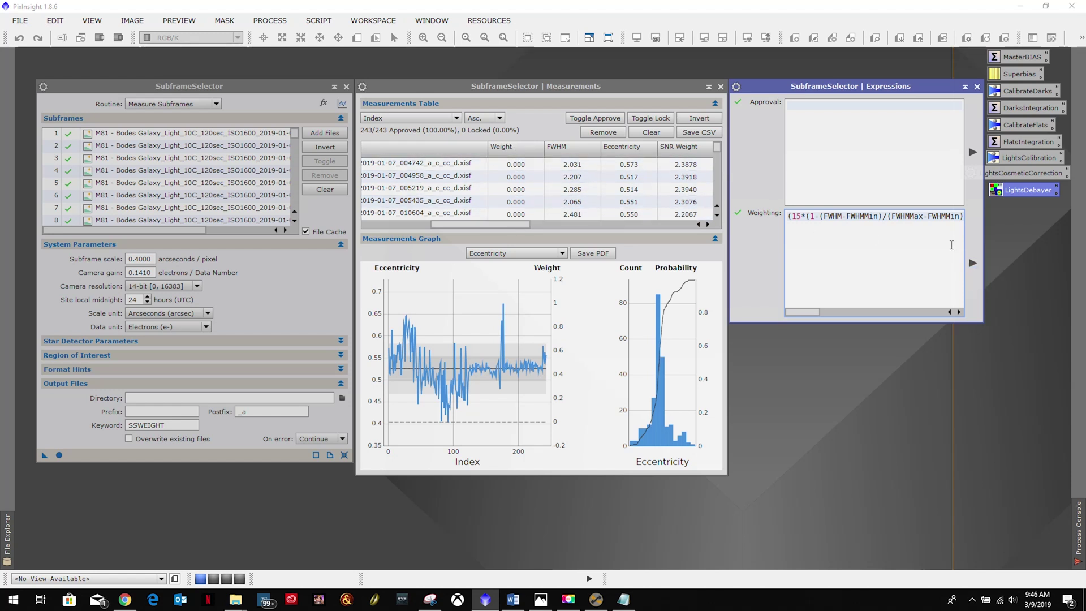
Compute the subframe weights and sort the Measurements table by Weight (Asc.)
{"action": "left_click", "coordinate": [972, 265]}
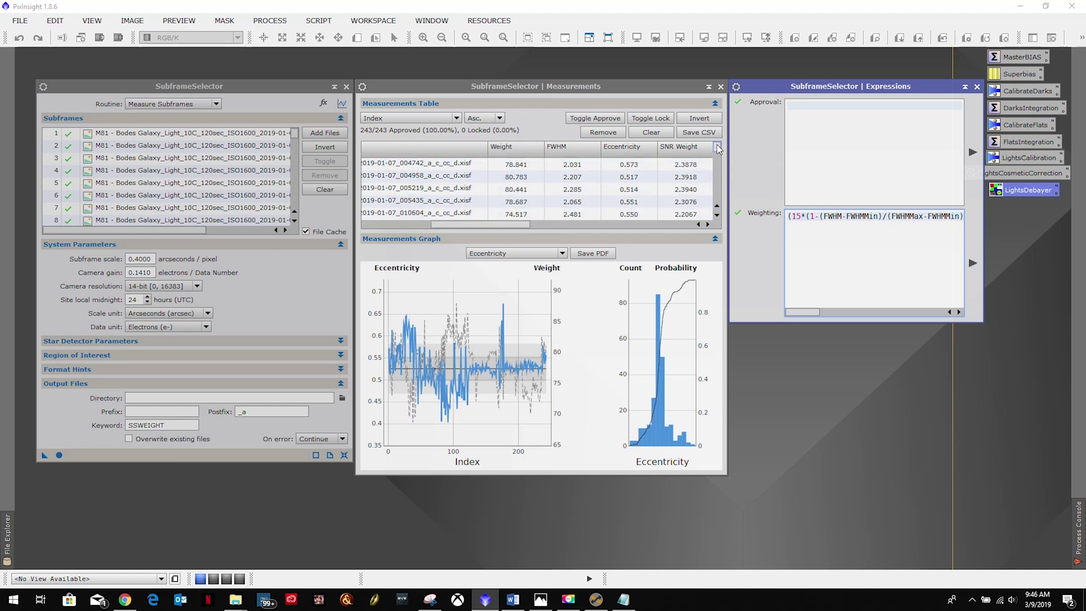
{"action": "left_click_drag", "start_coordinate": [718, 146], "coordinate": [493, 152]}
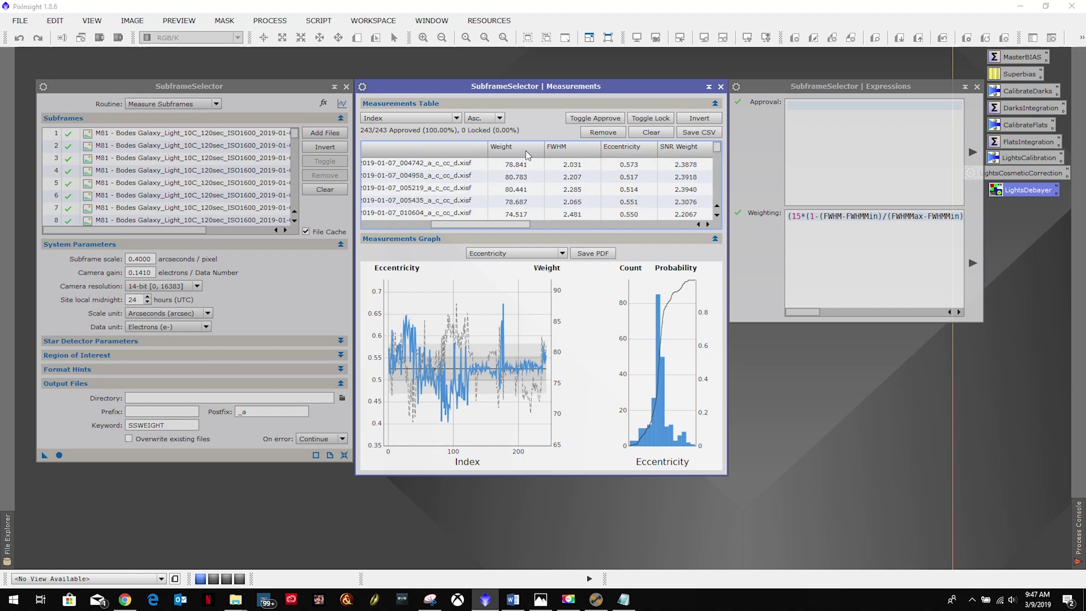
{"action": "left_click", "coordinate": [442, 117]}
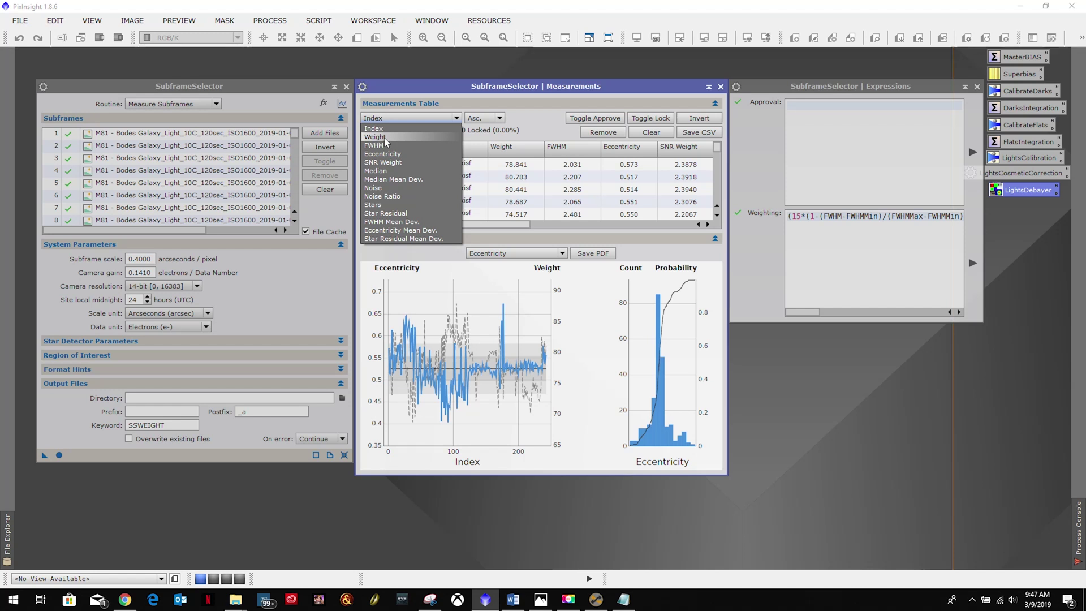
{"action": "key", "text": "Escape"}
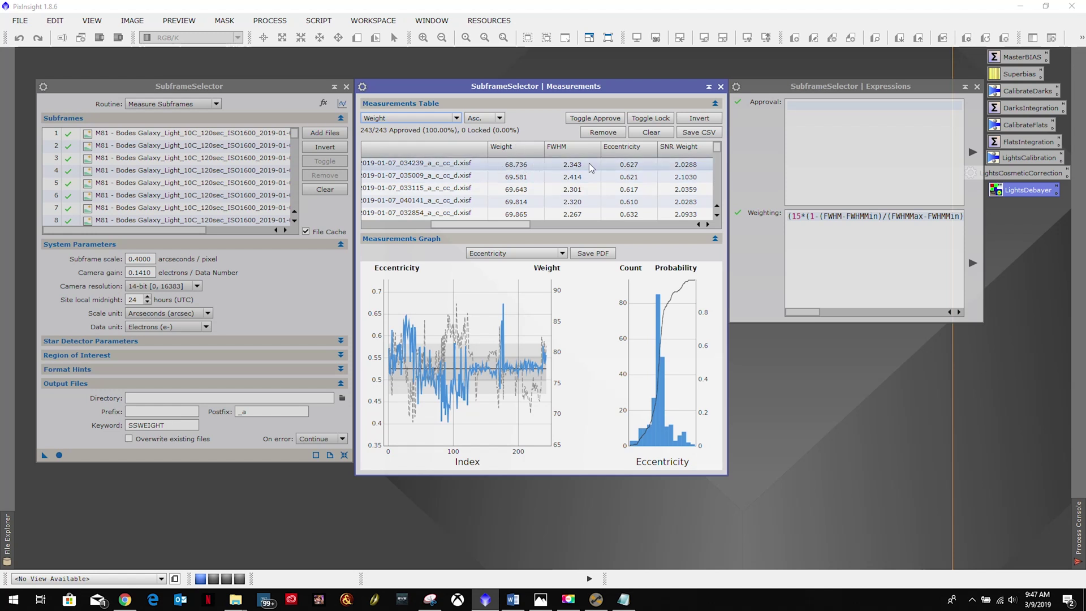
{"action": "left_click_drag", "start_coordinate": [716, 146], "coordinate": [645, 219]}
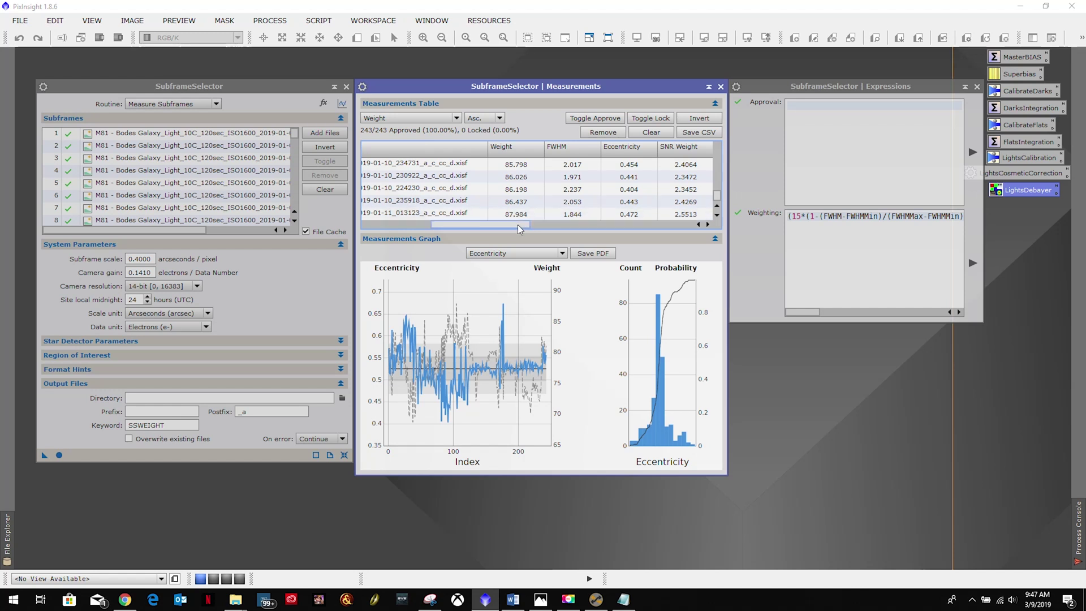
{"action": "mouse_move", "coordinate": [518, 225]}
{"action": "left_mouse_down"}
{"action": "mouse_move", "coordinate": [439, 226]}
{"action": "mouse_move", "coordinate": [526, 226]}
{"action": "mouse_move", "coordinate": [442, 226]}
{"action": "mouse_move", "coordinate": [519, 225]}
{"action": "mouse_move", "coordinate": [507, 226]}
{"action": "left_mouse_up"}
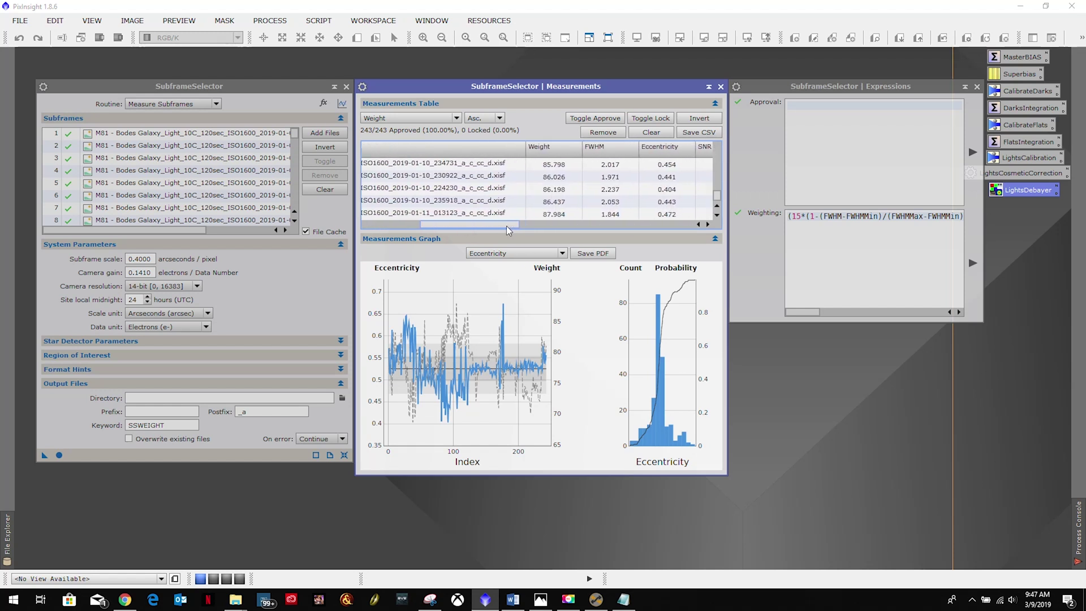
Open the highest-weighted subframe, auto-stretch it with STF to inspect, then close it
{"action": "double_click", "coordinate": [465, 213]}
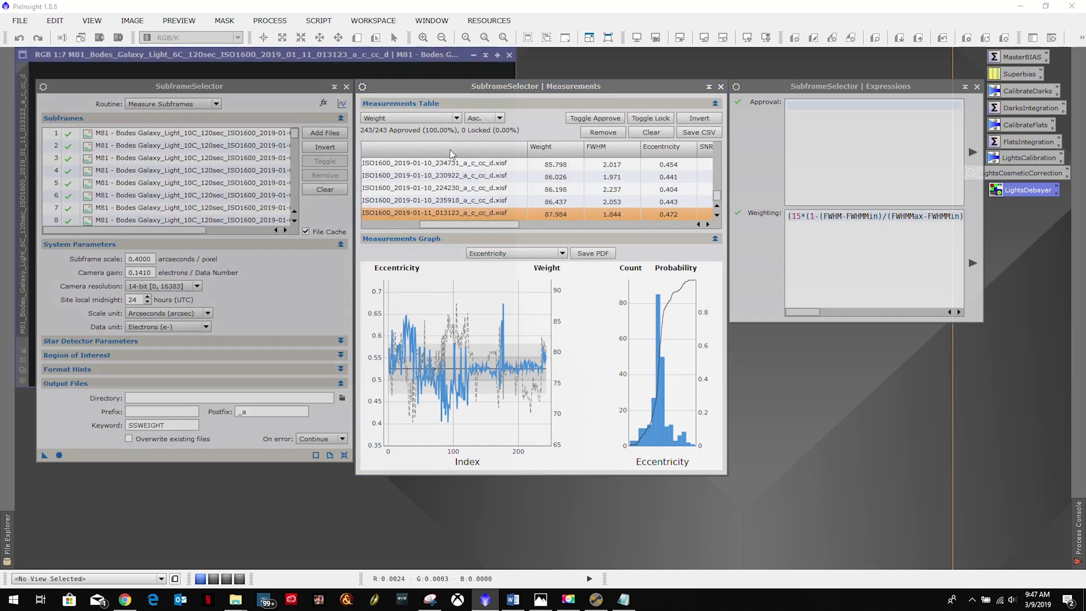
{"action": "left_click_drag", "start_coordinate": [293, 89], "coordinate": [993, 189]}
{"action": "left_click_drag", "start_coordinate": [622, 90], "coordinate": [895, 112]}
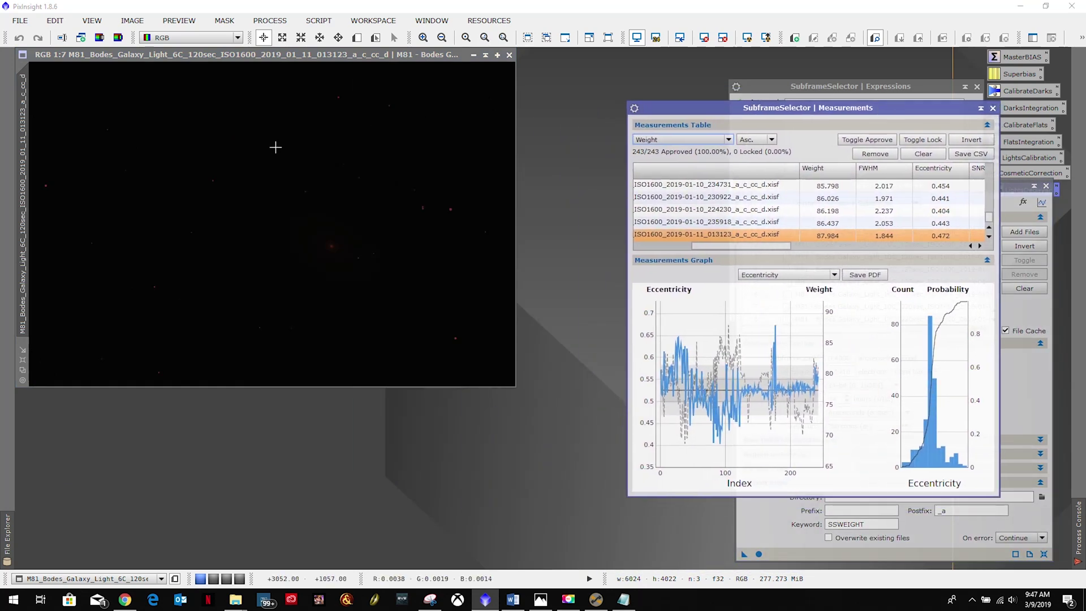
{"action": "left_click", "coordinate": [23, 361]}
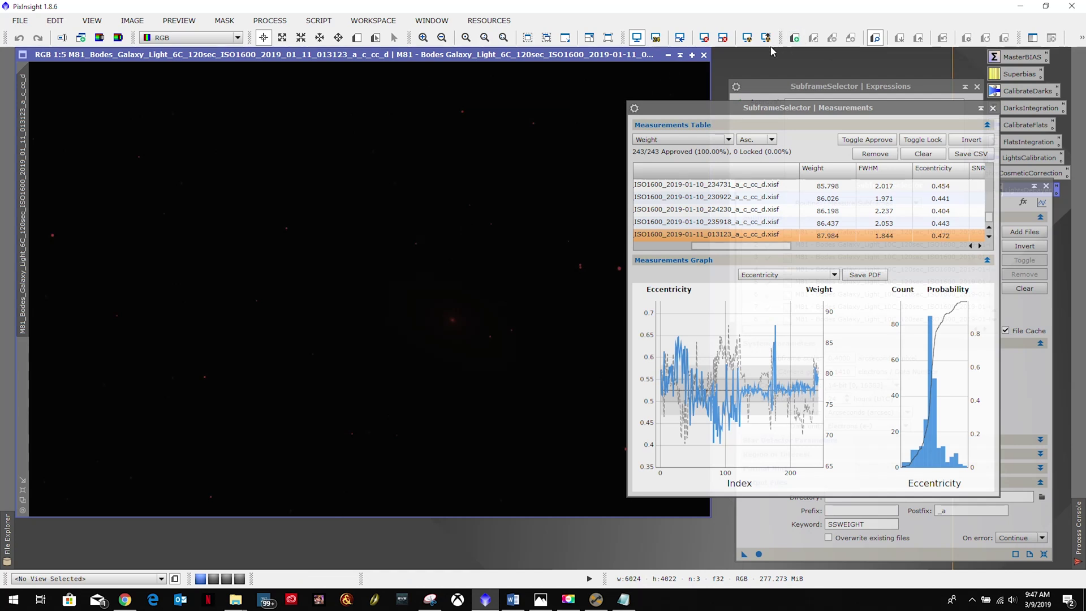
{"action": "left_click", "coordinate": [747, 37]}
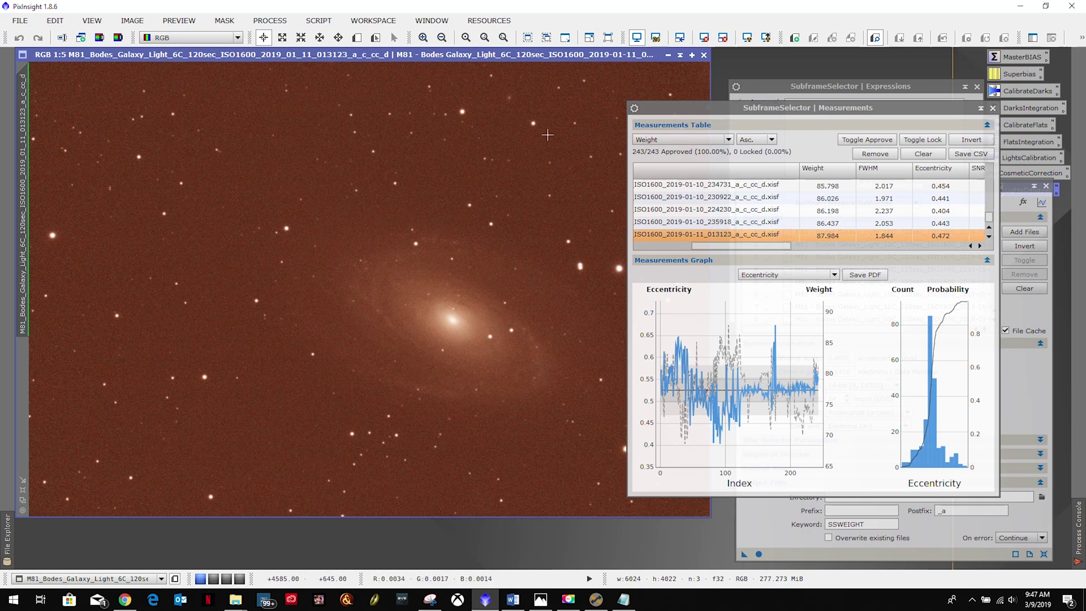
{"action": "left_click", "coordinate": [705, 54]}
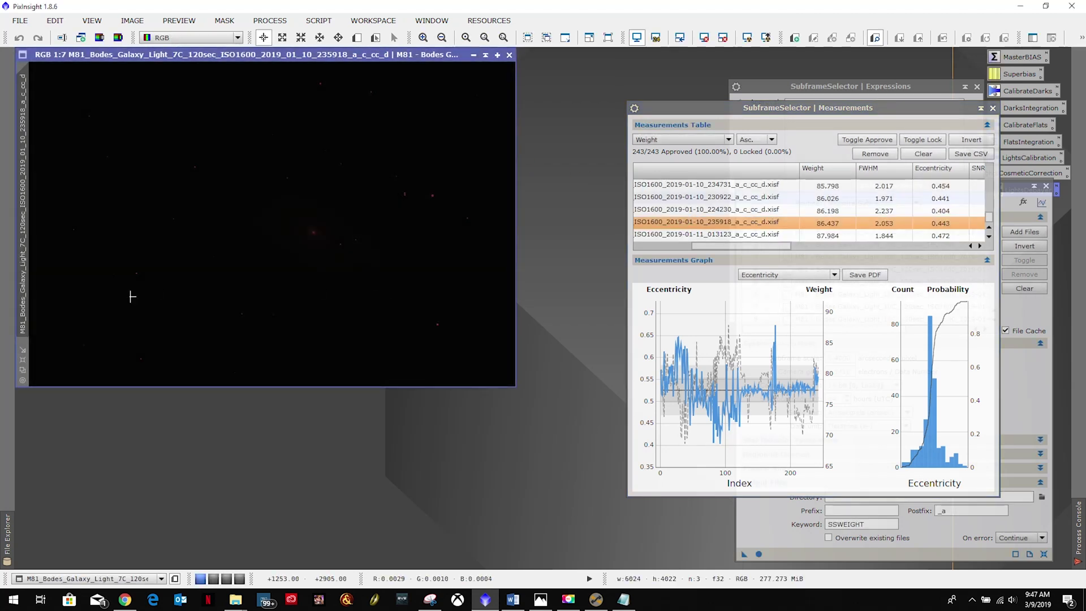
Auto-stretch and inspect the second subframe, close it, then auto-stretch the third
{"action": "left_click", "coordinate": [22, 363]}
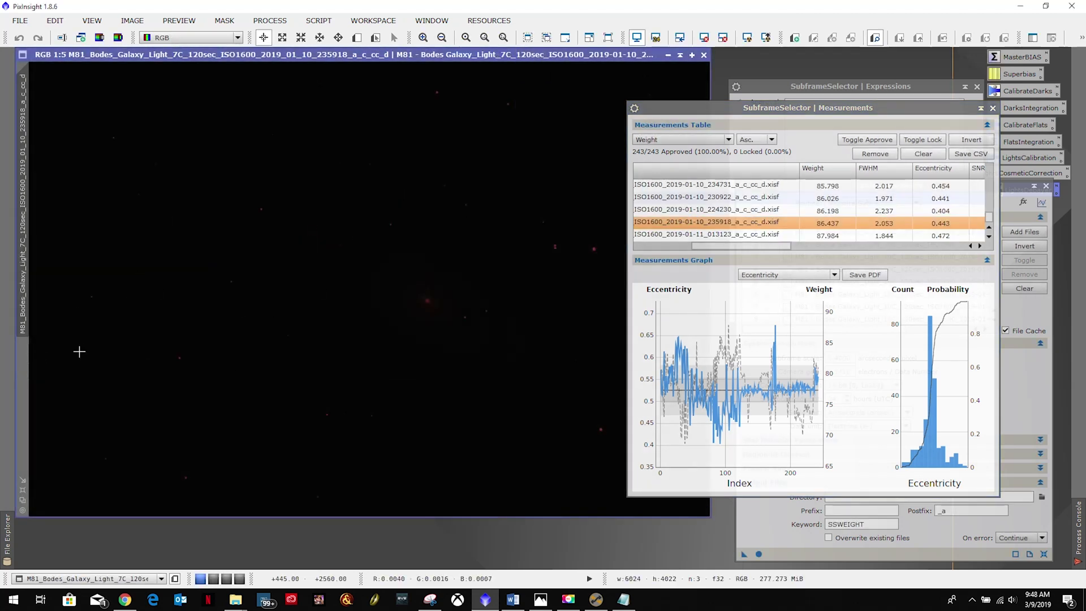
{"action": "left_click", "coordinate": [747, 40]}
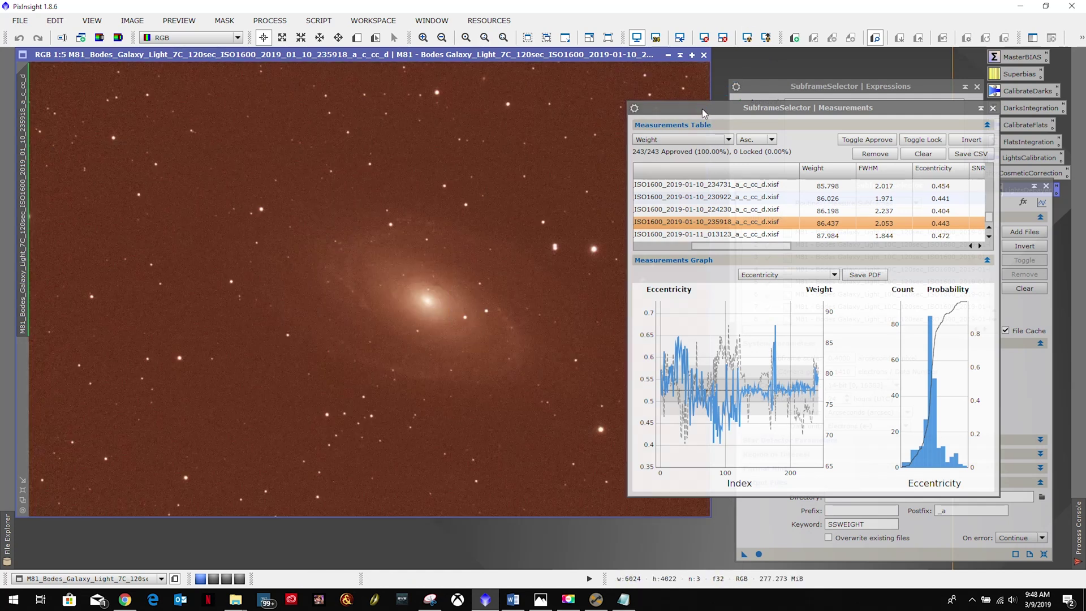
{"action": "left_click_drag", "start_coordinate": [702, 108], "coordinate": [793, 101]}
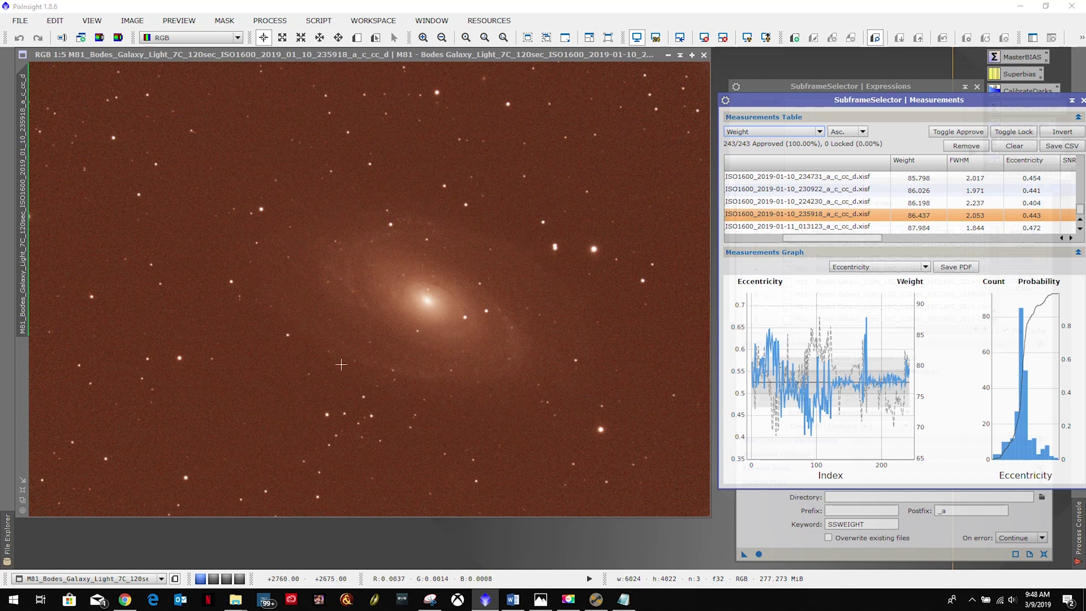
{"action": "left_click", "coordinate": [705, 55]}
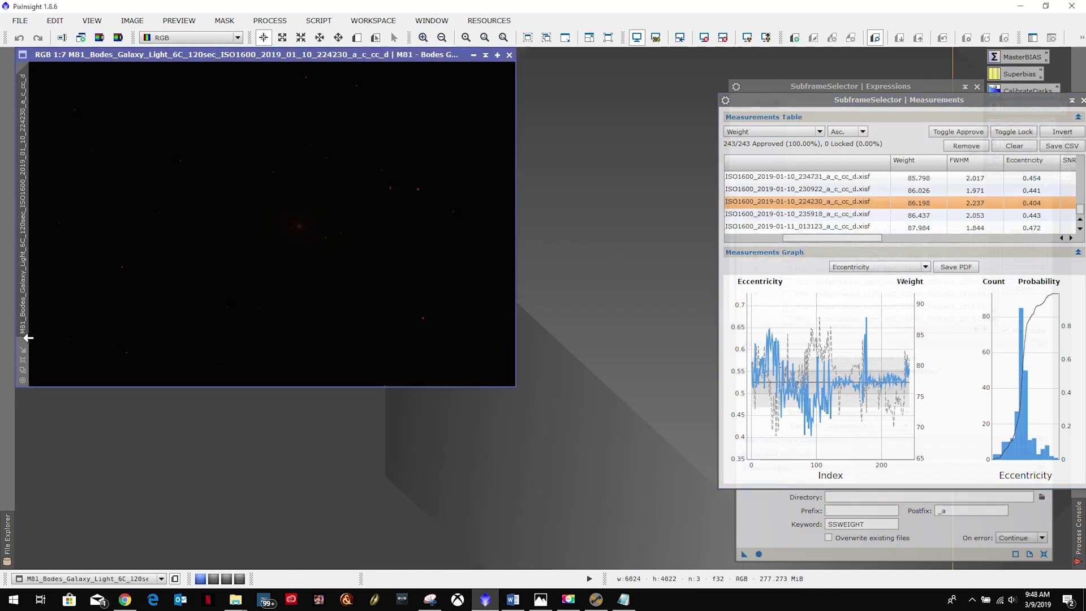
{"action": "scroll", "coordinate": [355, 243], "scroll_direction": "up", "scroll_amount": 2}
{"action": "left_click", "coordinate": [747, 39]}
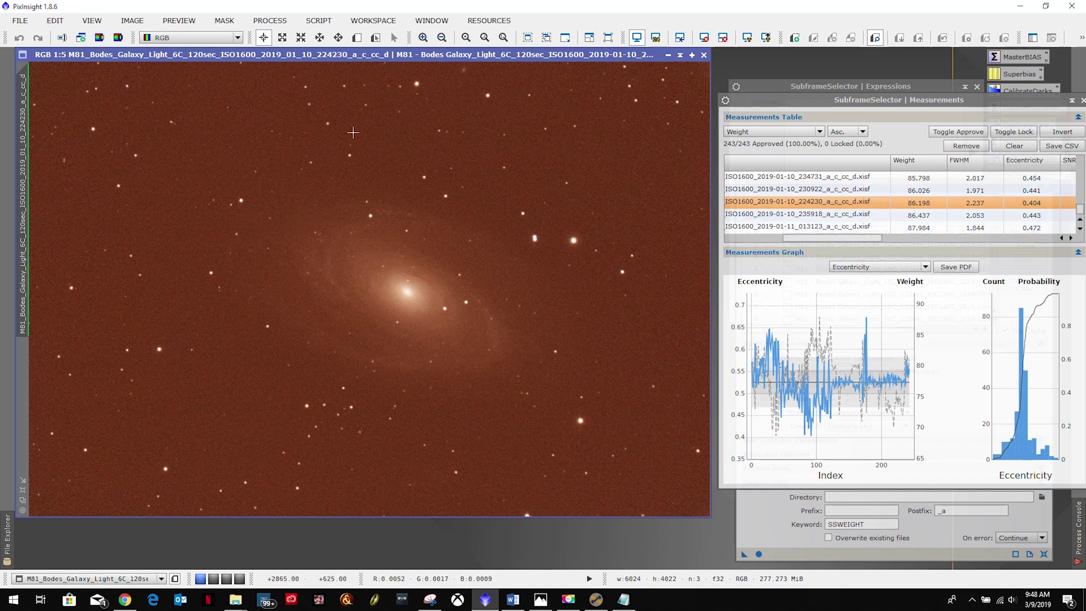
Close the third subframe, select the 235918 row, show its file name, and open Notepad
{"action": "left_click", "coordinate": [704, 55]}
{"action": "left_click", "coordinate": [749, 214]}
{"action": "scroll", "coordinate": [836, 240], "scroll_direction": "left", "scroll_amount": 5}
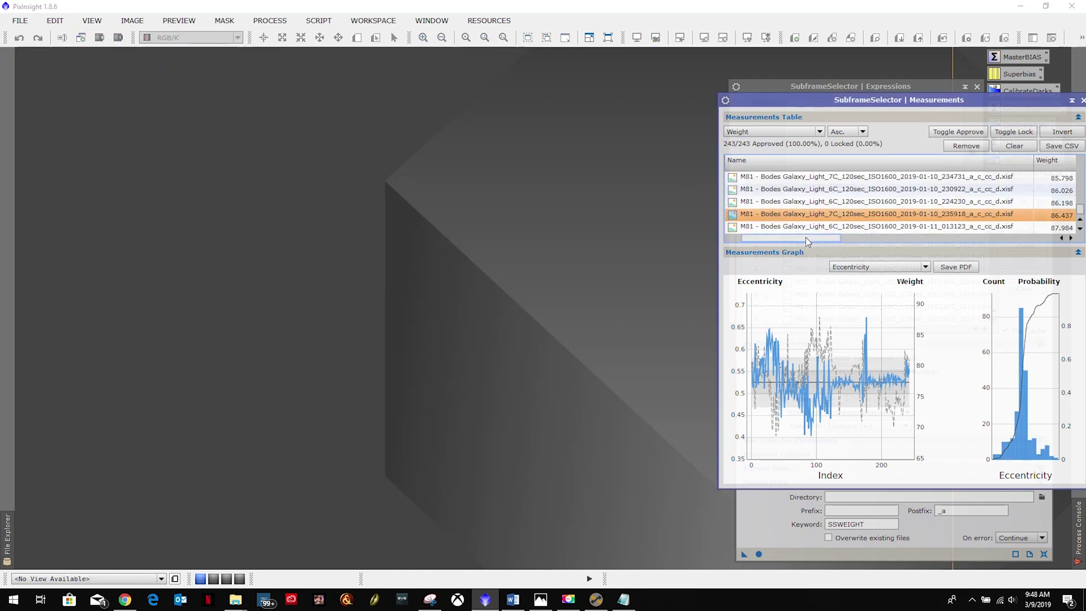
{"action": "left_click_drag", "start_coordinate": [805, 237], "coordinate": [828, 239]}
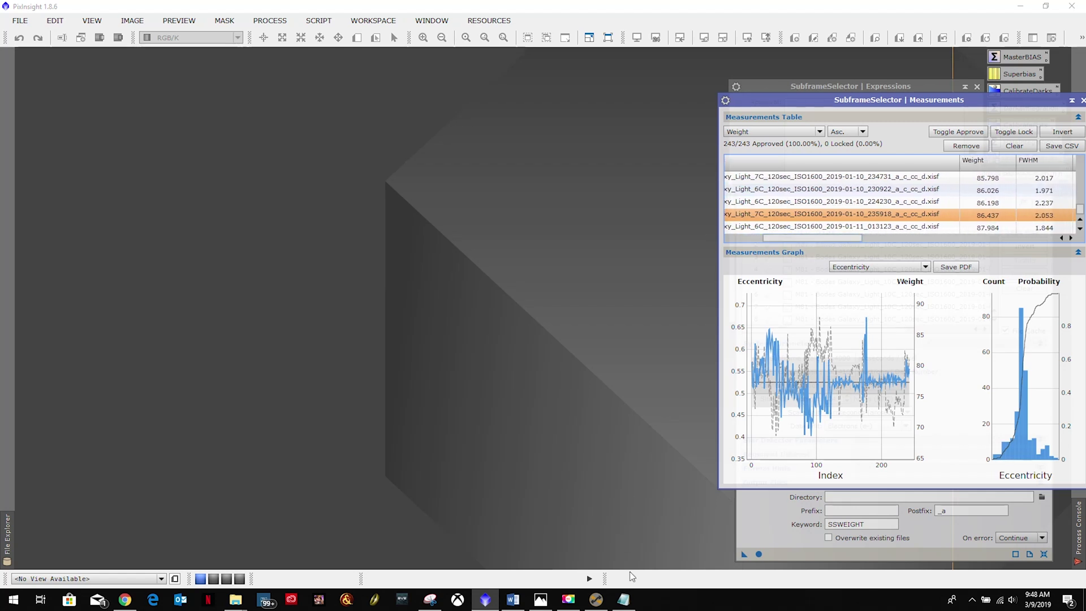
{"action": "left_click", "coordinate": [623, 599]}
{"action": "left_click_drag", "start_coordinate": [727, 218], "coordinate": [805, 235]}
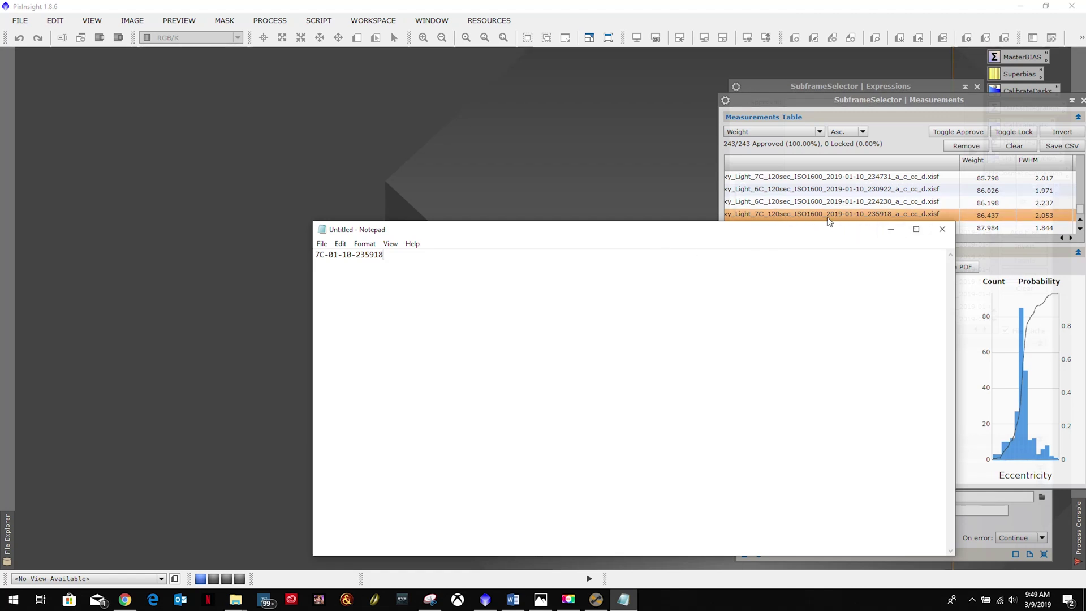
Minimize Notepad to bring the SubframeSelector measurements back into view
{"action": "left_click", "coordinate": [891, 230]}
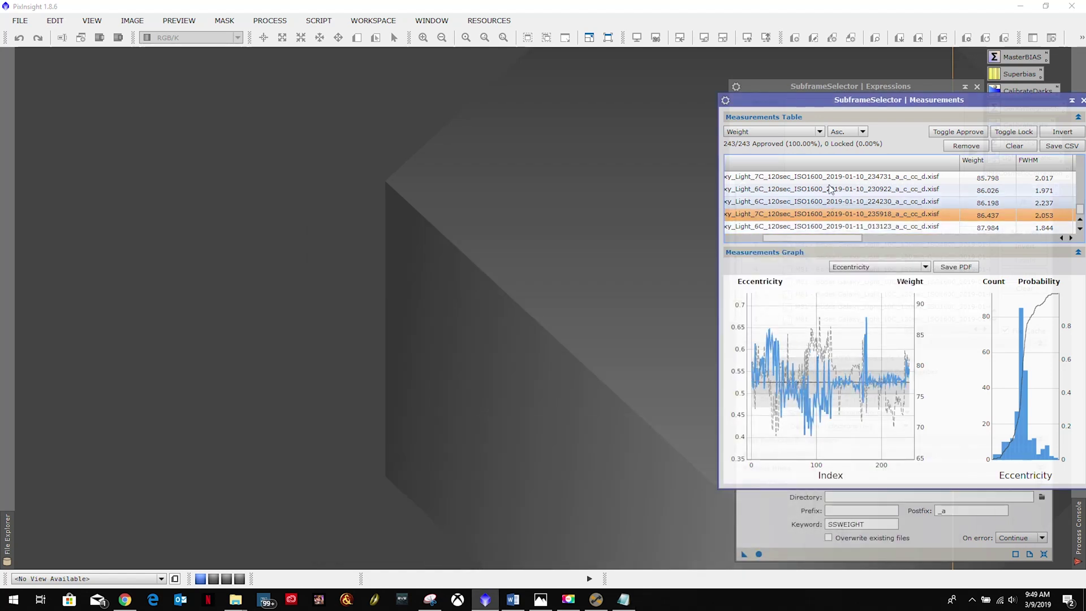
Move the Measurements and SubframeSelector windows back into place and check the empty Approval expression
{"action": "left_click_drag", "start_coordinate": [899, 101], "coordinate": [528, 88]}
{"action": "left_click_drag", "start_coordinate": [806, 192], "coordinate": [108, 86]}
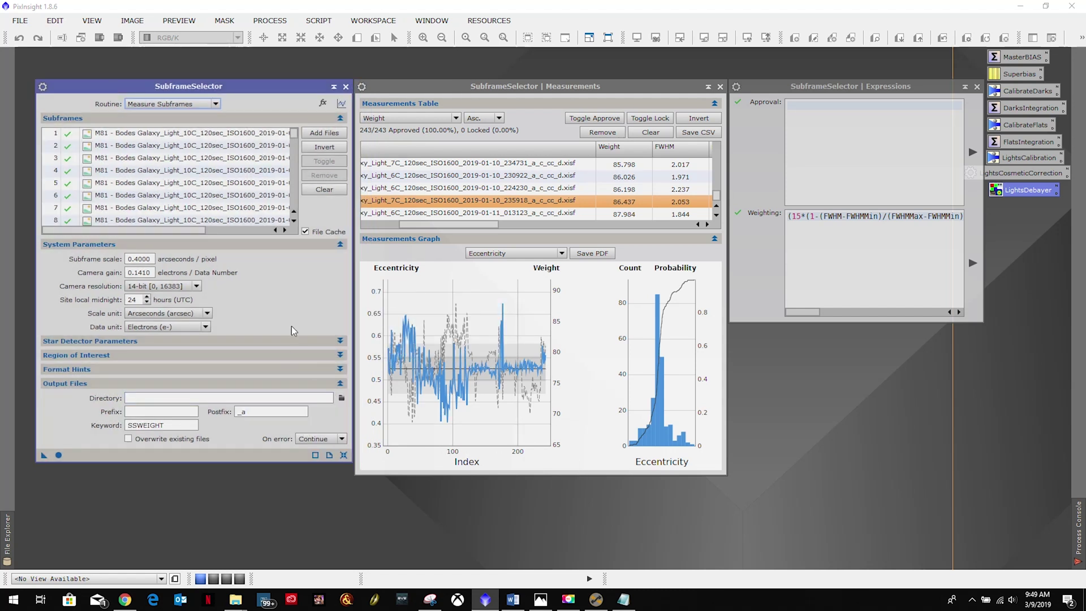
{"action": "mouse_move", "coordinate": [451, 412]}
{"action": "left_click", "coordinate": [813, 93]}
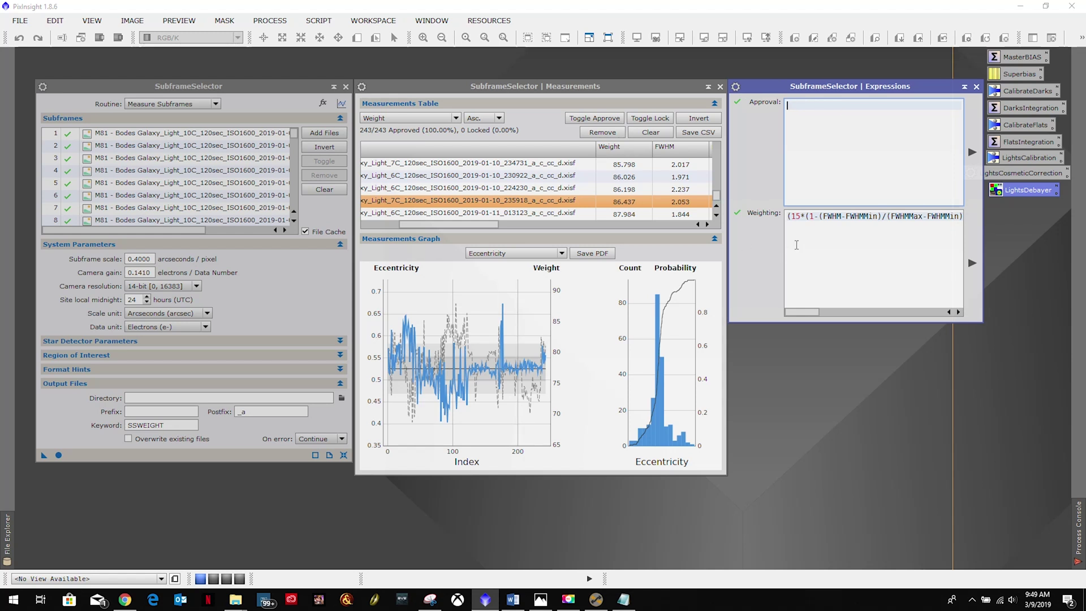
{"action": "left_click_drag", "start_coordinate": [485, 224], "coordinate": [457, 228]}
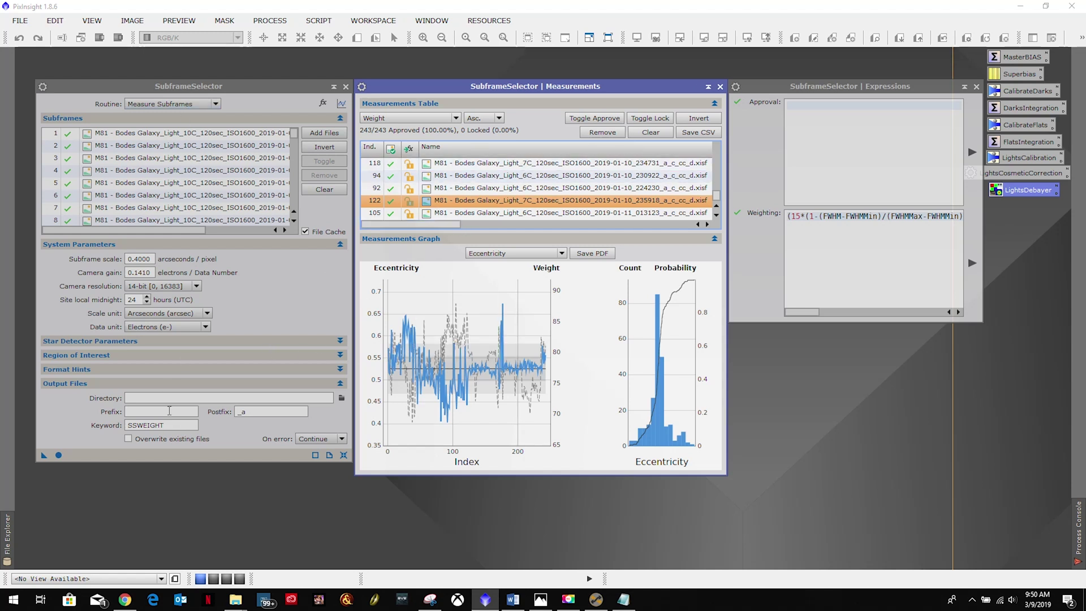
Confirm the weight keyword is SSWEIGHT, with the measurement columns scrolled into view
{"action": "left_click", "coordinate": [463, 226]}
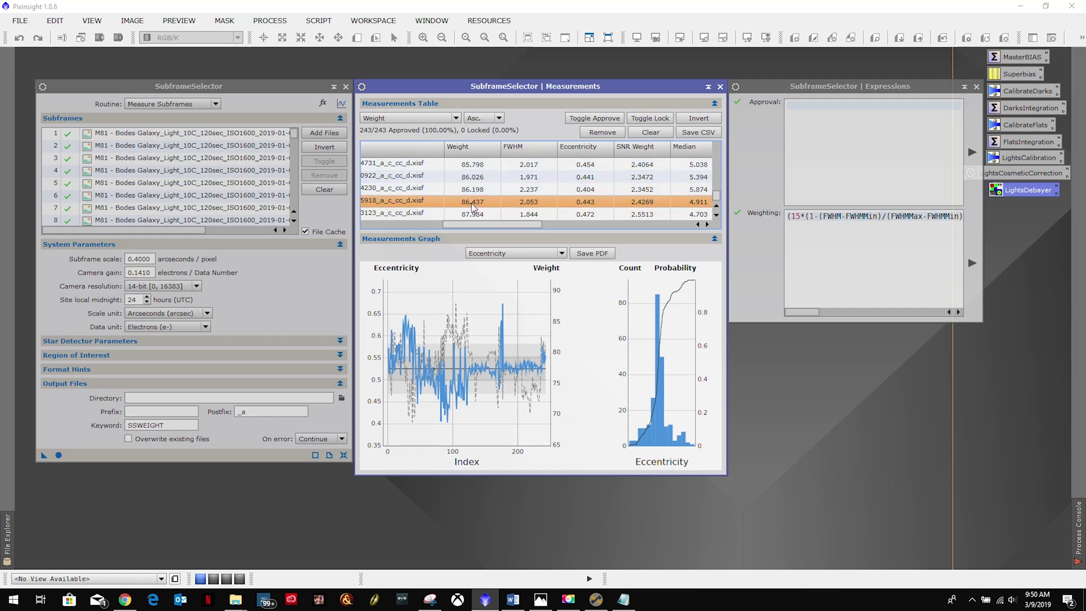
{"action": "left_click_drag", "start_coordinate": [470, 227], "coordinate": [376, 229]}
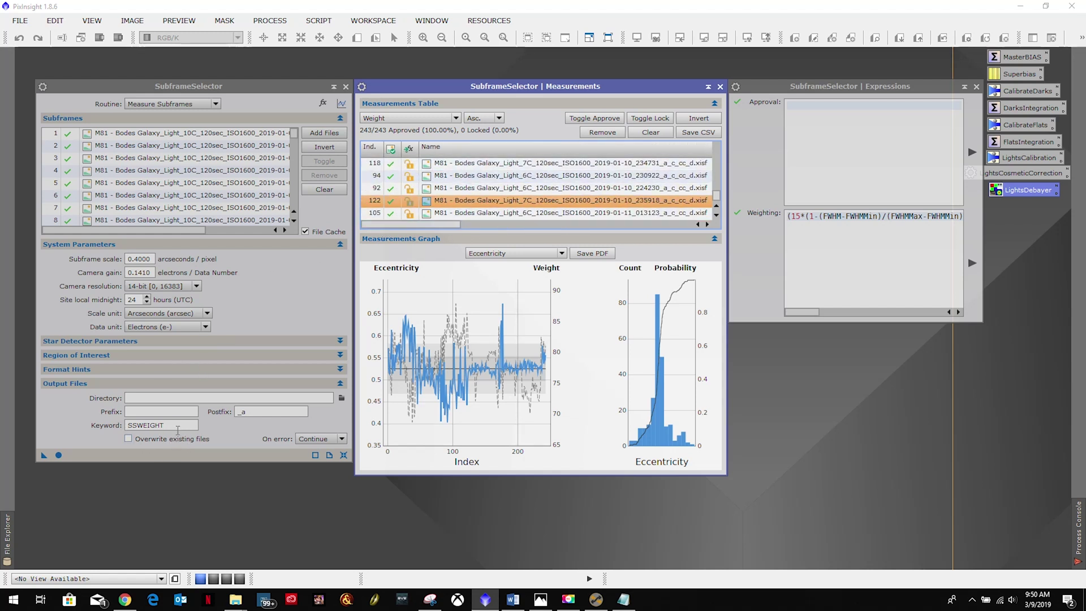
{"action": "left_click_drag", "start_coordinate": [189, 428], "coordinate": [130, 425]}
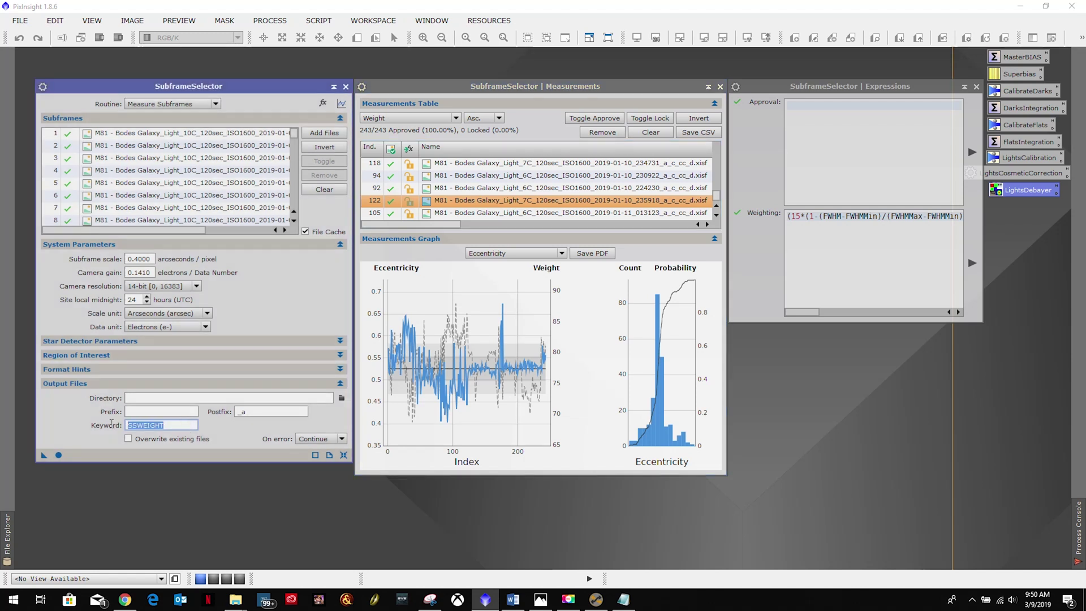
{"action": "left_click", "coordinate": [179, 427]}
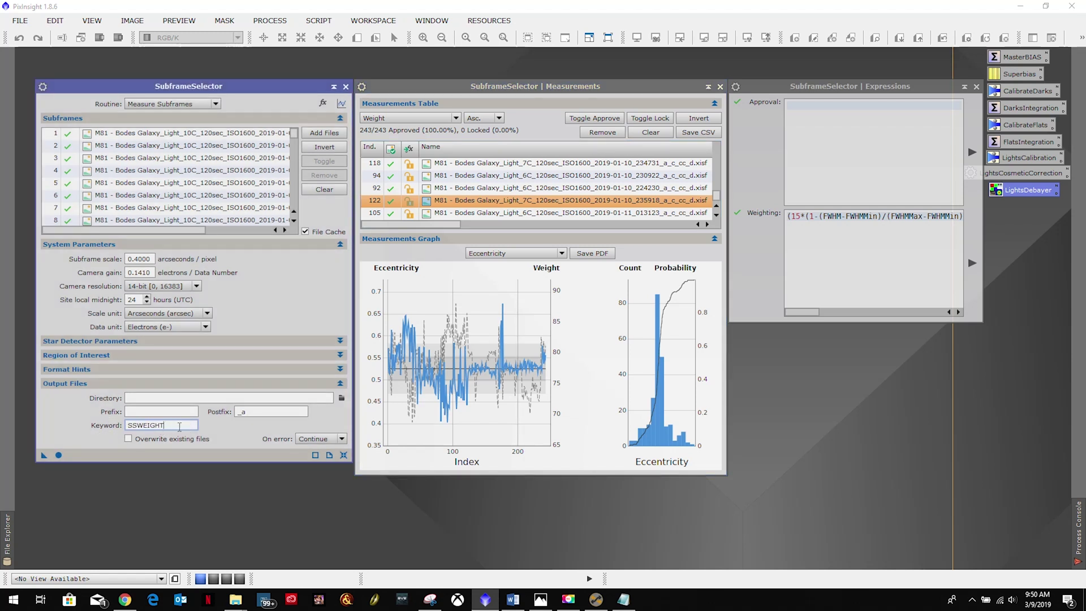
{"action": "double_click", "coordinate": [151, 426]}
{"action": "left_click", "coordinate": [184, 428]}
Set Routine to Output Subframes, writing to BatchProcessing\Weighted with the _a postfix
{"action": "left_click", "coordinate": [205, 105]}
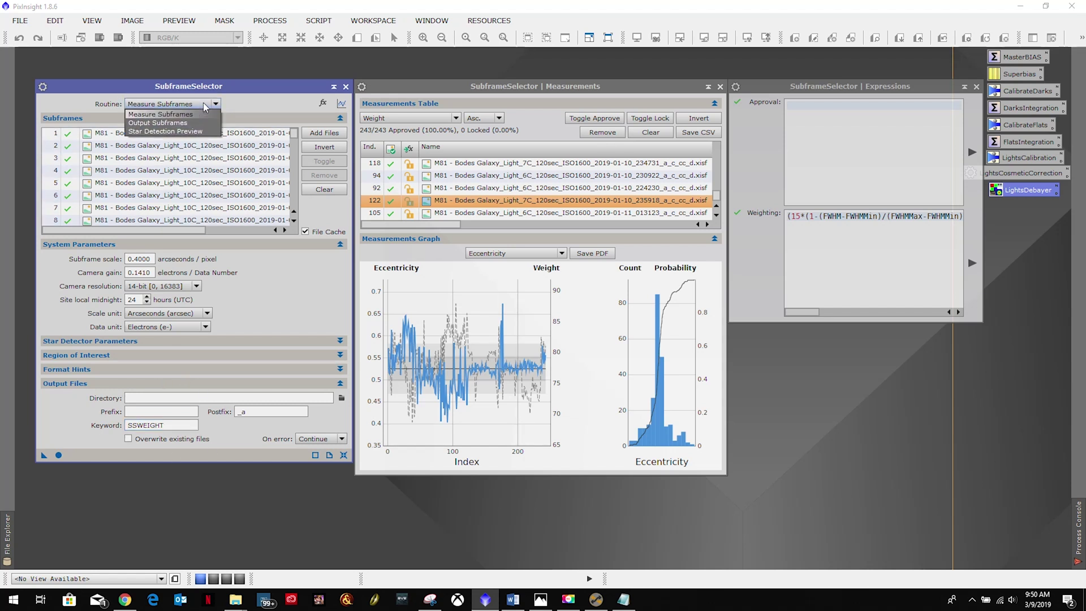
{"action": "left_click", "coordinate": [159, 123]}
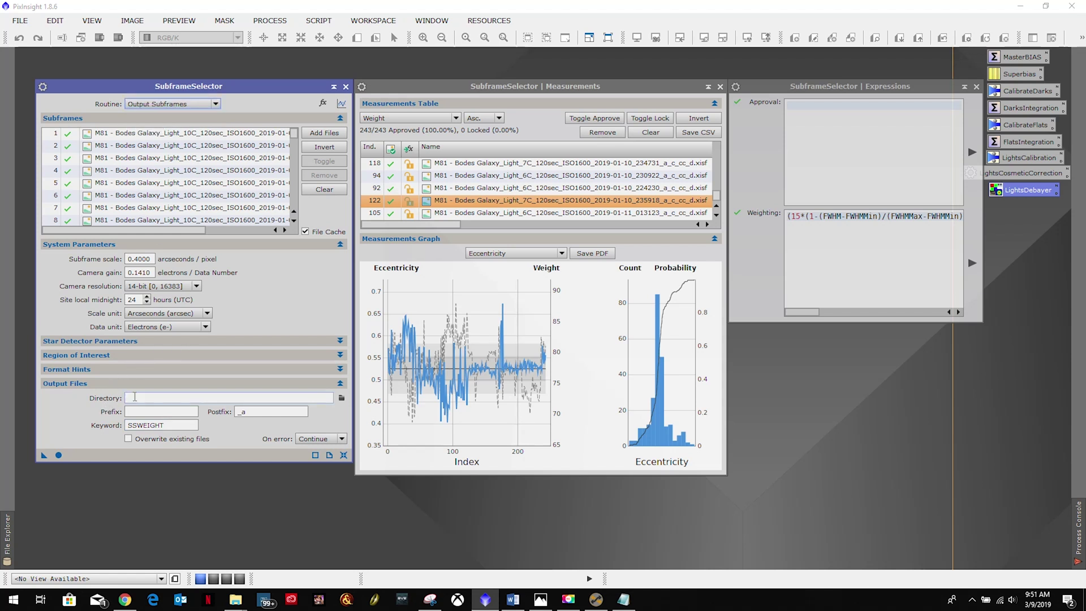
{"action": "left_click", "coordinate": [341, 398]}
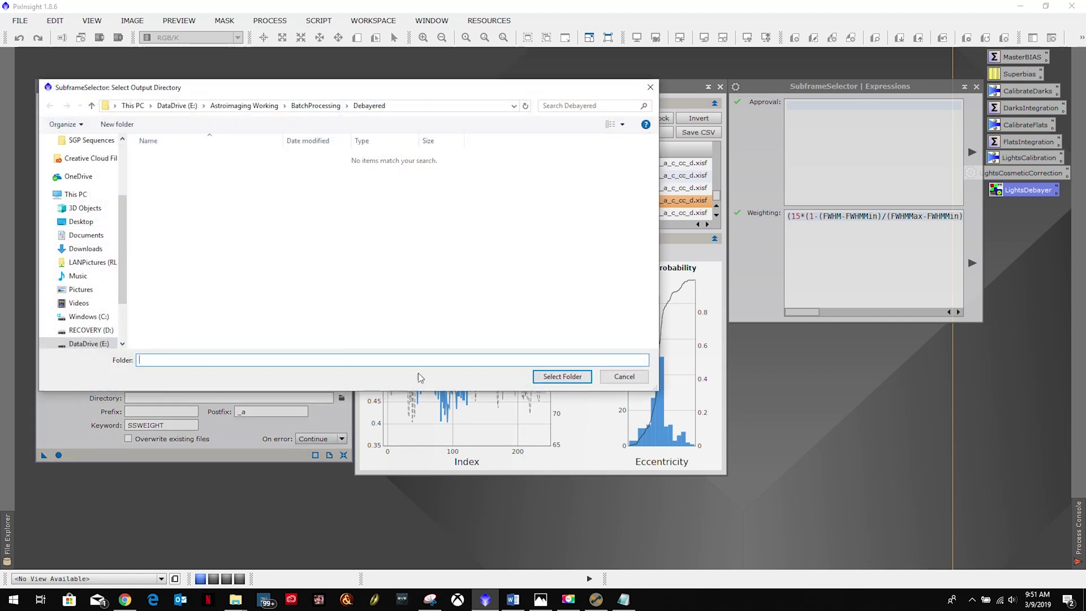
{"action": "left_click", "coordinate": [316, 105]}
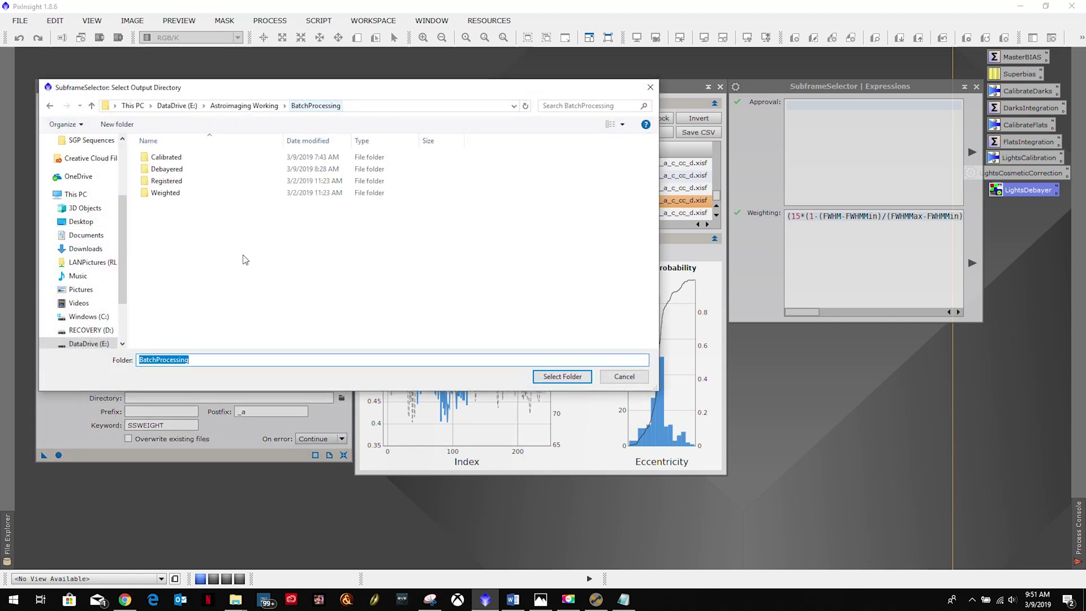
{"action": "double_click", "coordinate": [165, 193]}
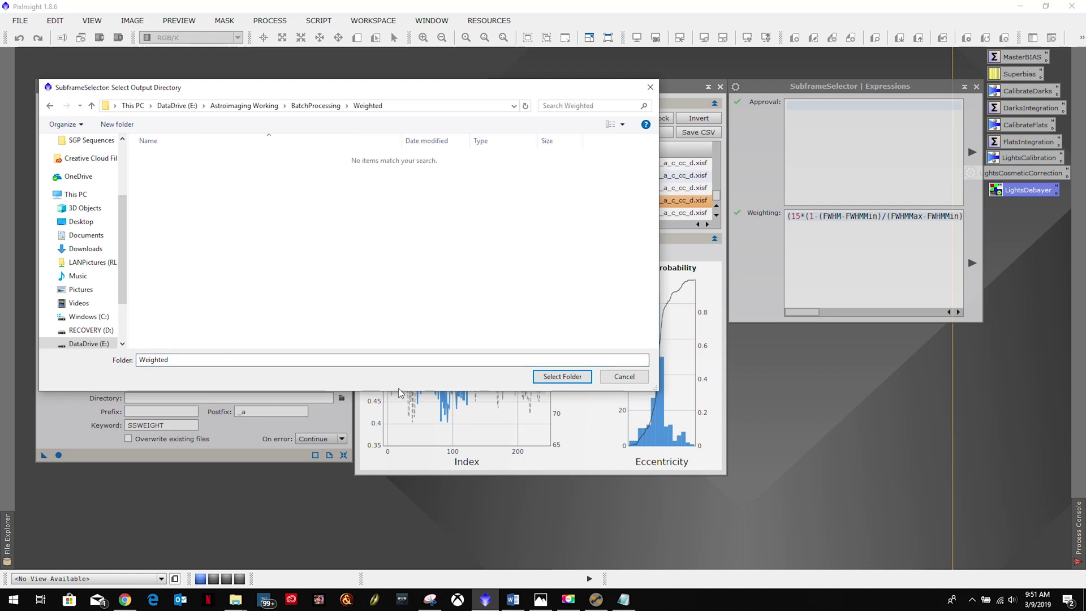
{"action": "left_click", "coordinate": [562, 377]}
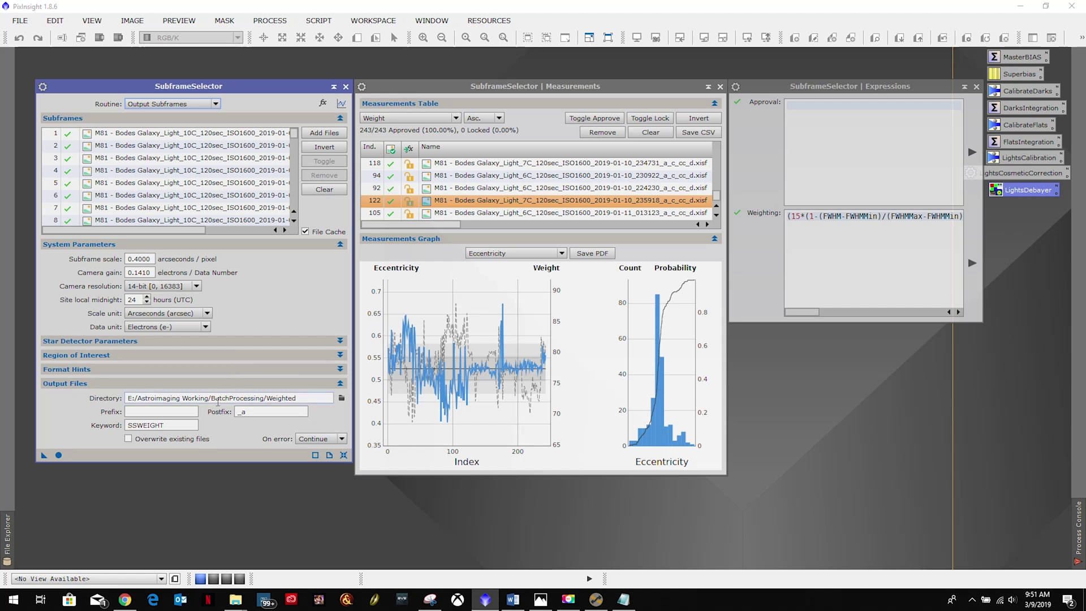
{"action": "left_click", "coordinate": [244, 410]}
Run SubframeSelector globally, writing 243 subframes with none rejected, and review the output summary
{"action": "left_click", "coordinate": [58, 454]}
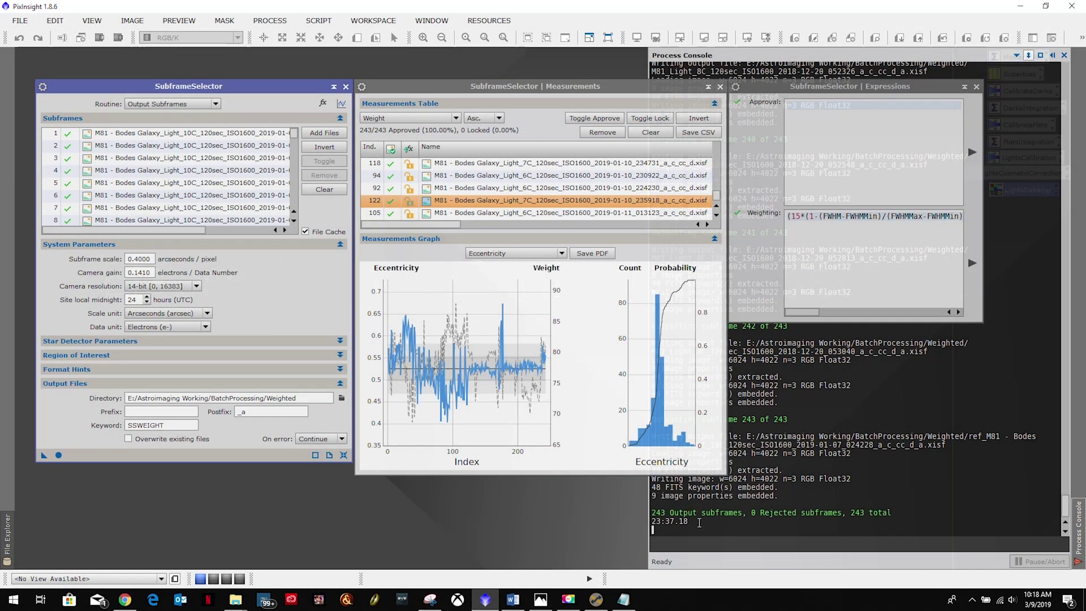
{"action": "left_click_drag", "start_coordinate": [705, 526], "coordinate": [650, 514]}
{"action": "left_click", "coordinate": [717, 523]}
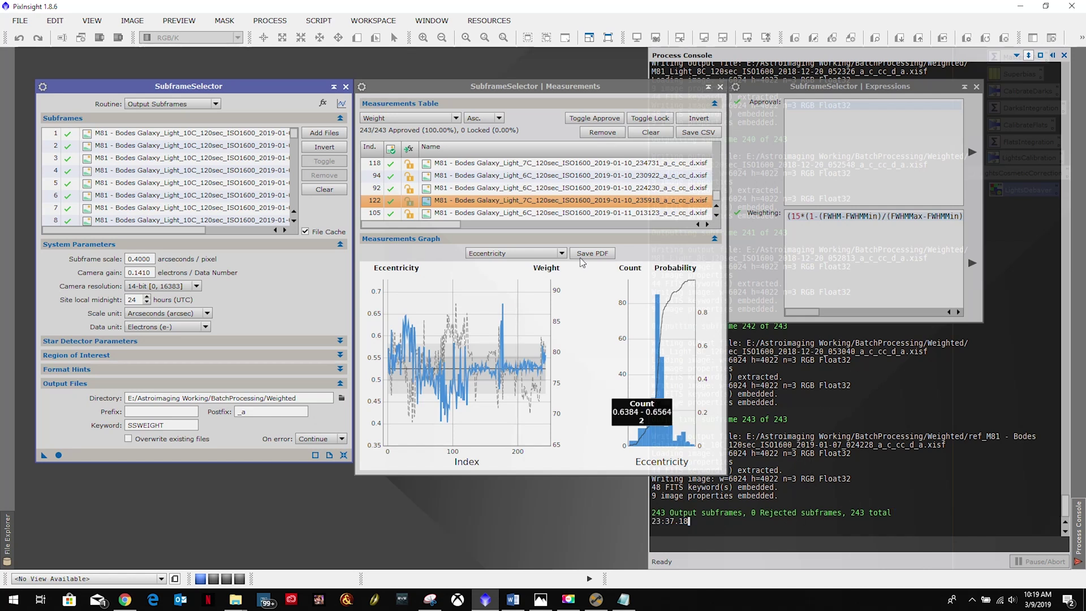
{"action": "left_click_drag", "start_coordinate": [435, 226], "coordinate": [511, 227]}
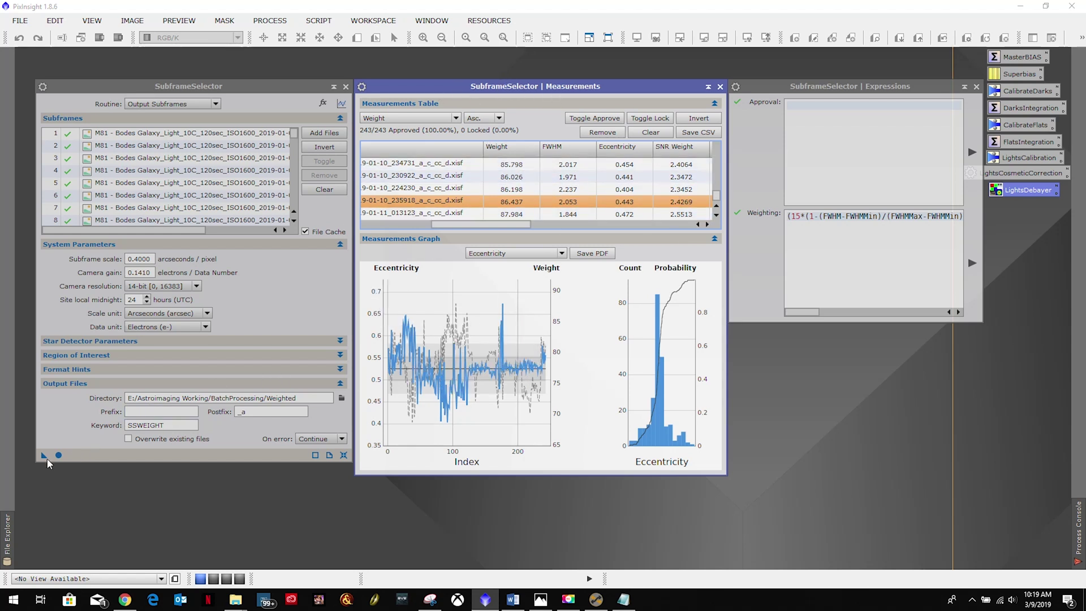
Create a SubFrameSelector process icon, place it under LightsDebayer, and close SubframeSelector
{"action": "left_click_drag", "start_coordinate": [44, 455], "coordinate": [799, 445]}
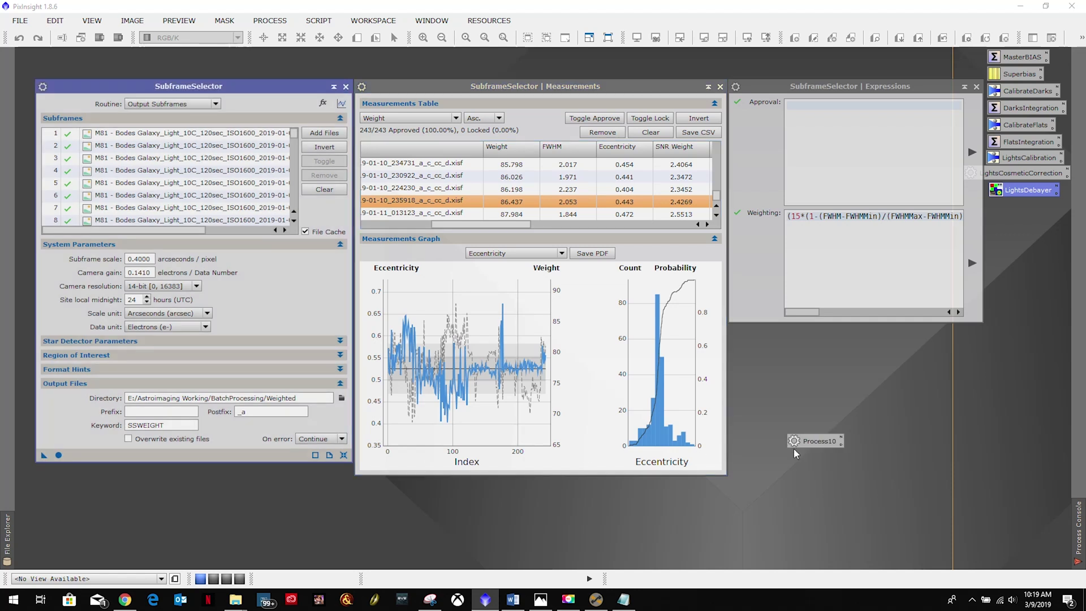
{"action": "right_click", "coordinate": [819, 438]}
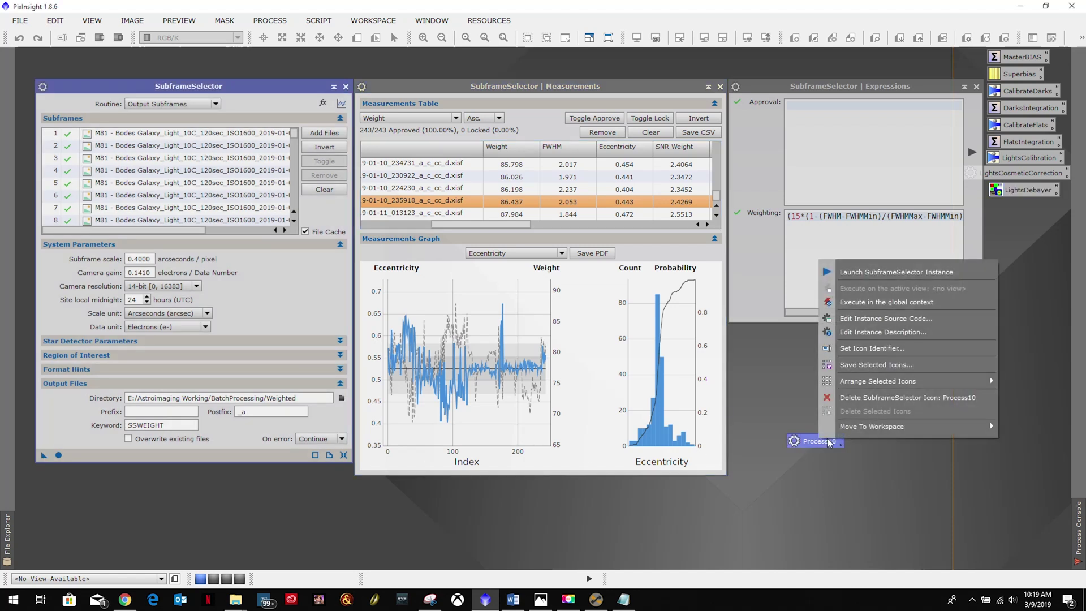
{"action": "left_click", "coordinate": [866, 348]}
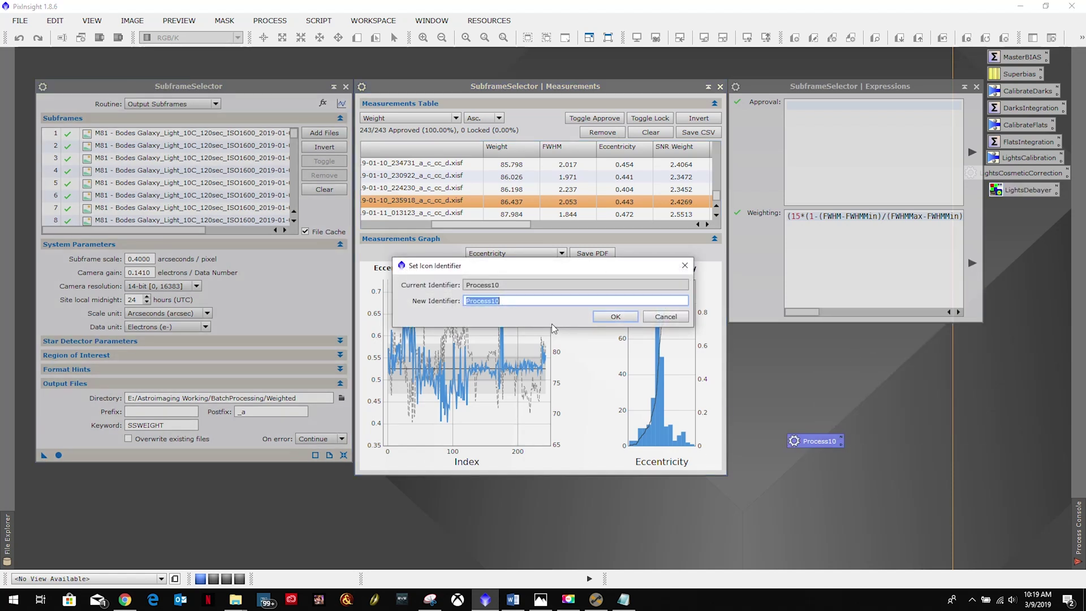
{"action": "type", "text": "SubFrameSelector"}
{"action": "left_click", "coordinate": [616, 318]}
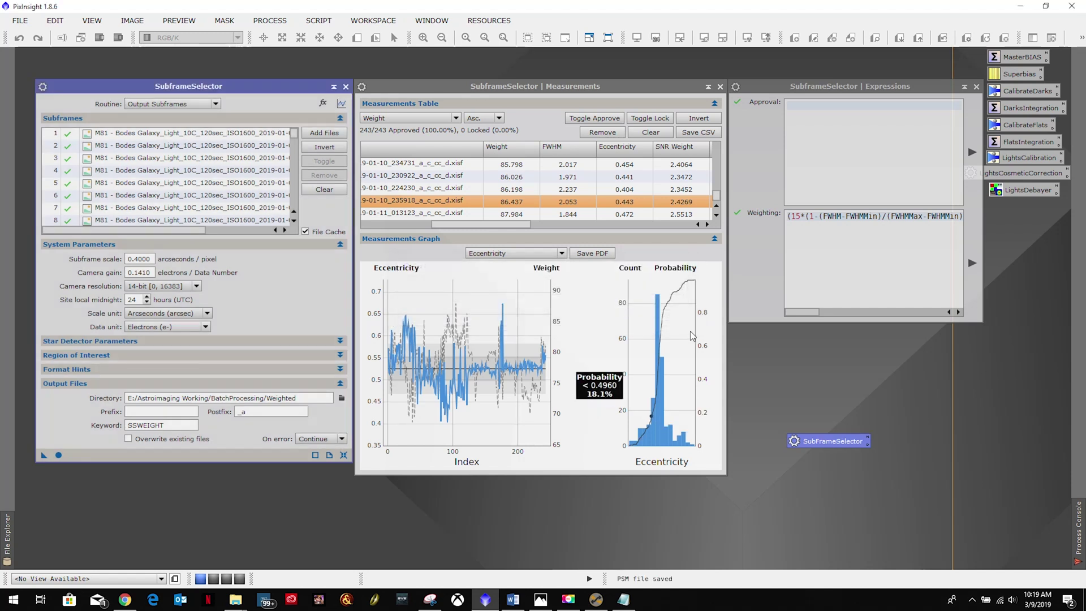
{"action": "left_click_drag", "start_coordinate": [823, 445], "coordinate": [1016, 207]}
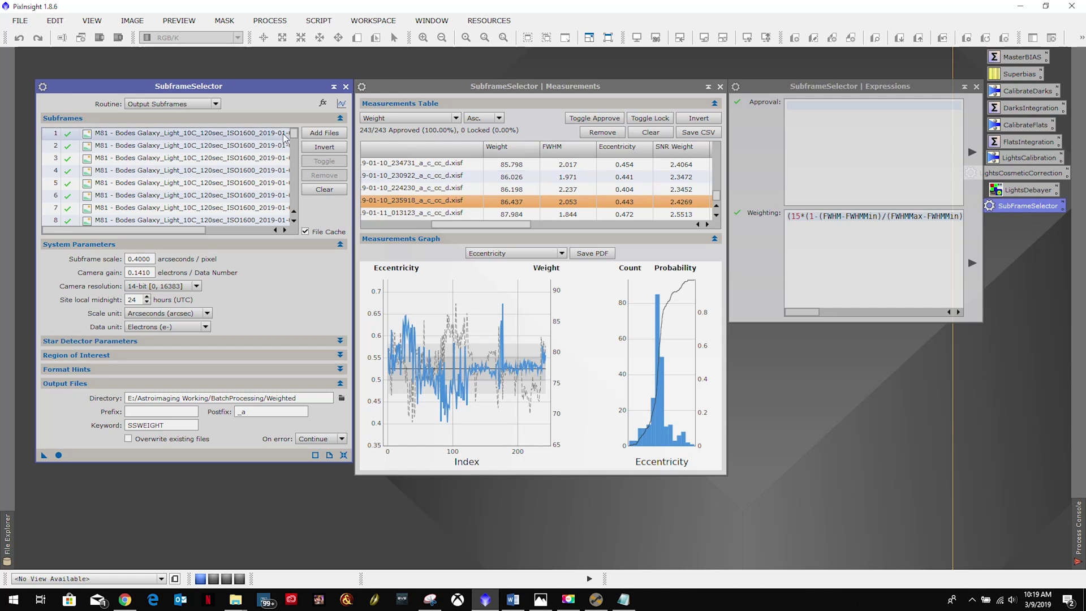
{"action": "left_click", "coordinate": [345, 86]}
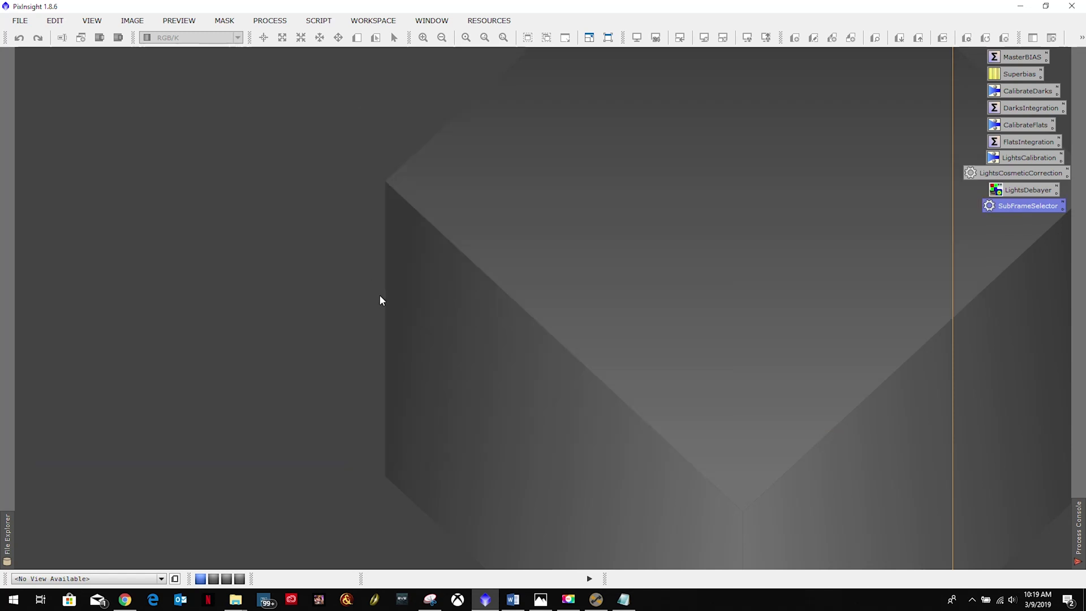
{"action": "left_click", "coordinate": [525, 233]}
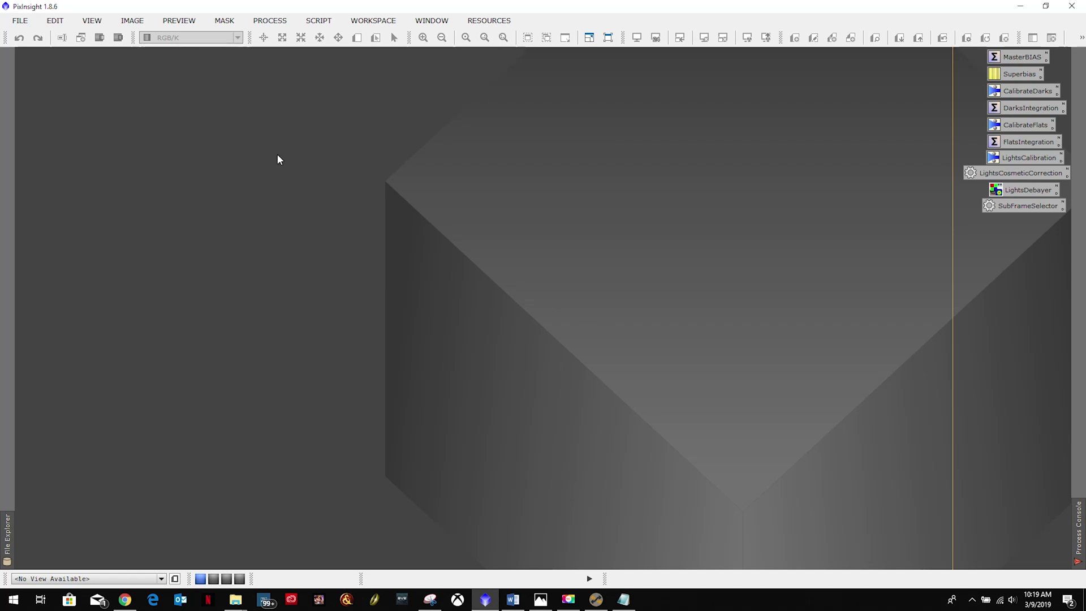
{"action": "key", "text": "ctrl+o"}
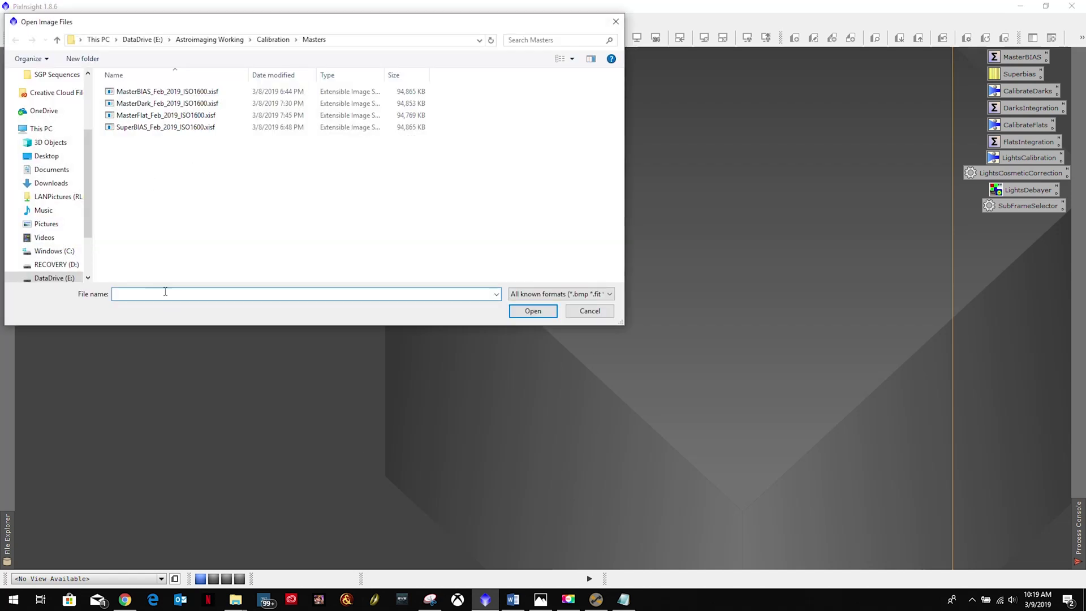
{"action": "left_click", "coordinate": [211, 40]}
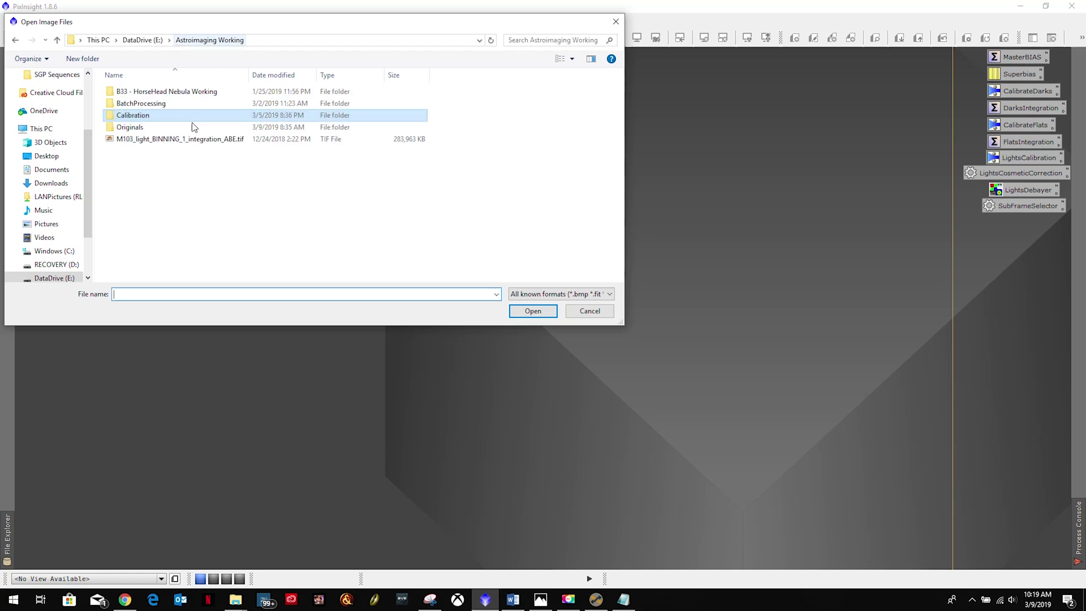
{"action": "double_click", "coordinate": [141, 103]}
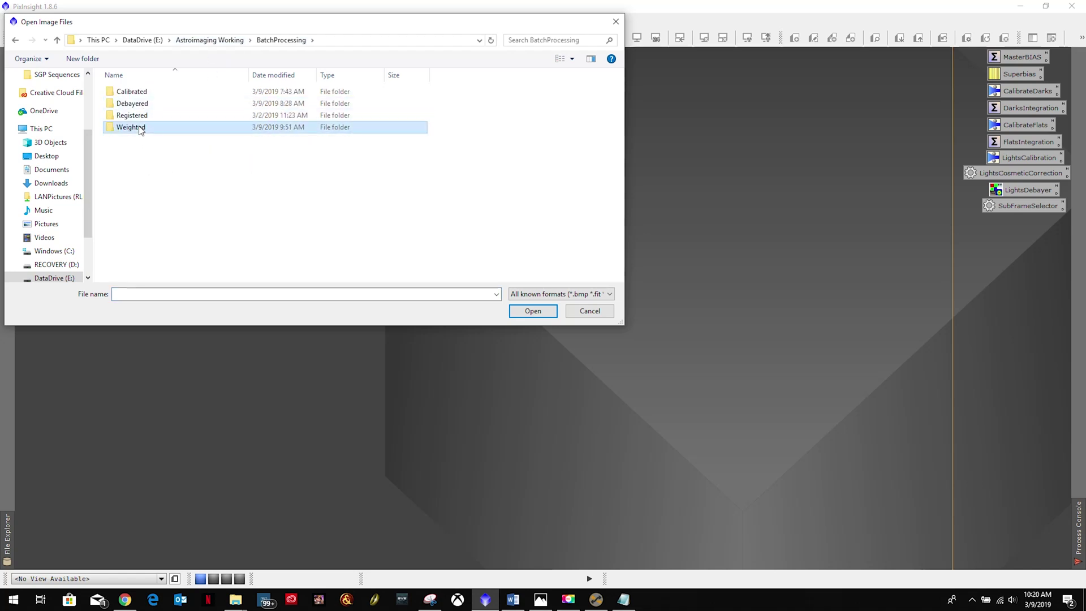
{"action": "double_click", "coordinate": [136, 127]}
{"action": "double_click", "coordinate": [348, 258]}
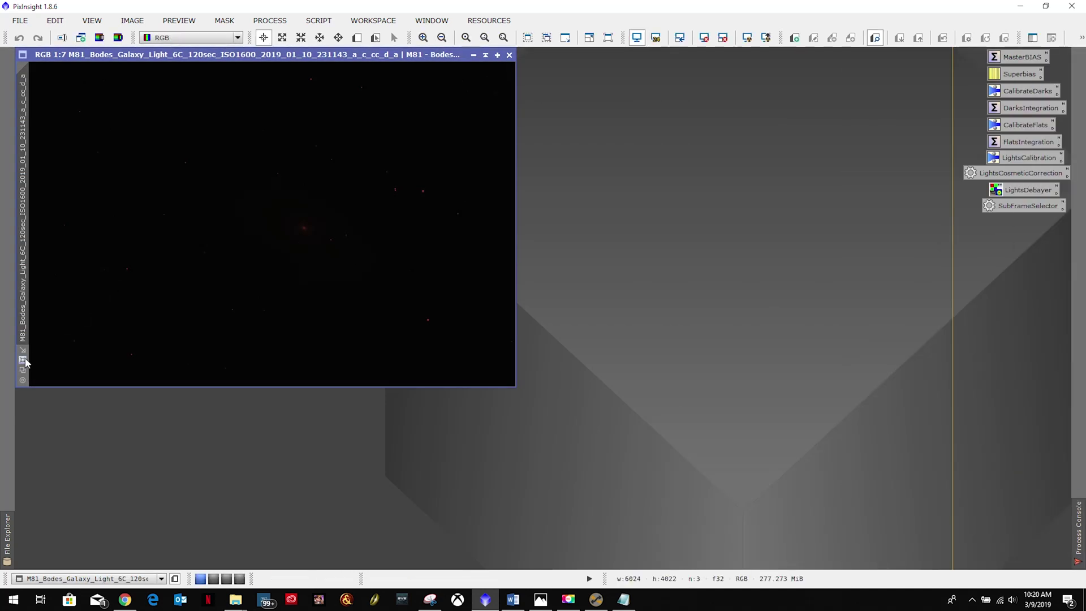
{"action": "scroll", "coordinate": [192, 272], "scroll_direction": "up", "scroll_amount": 2}
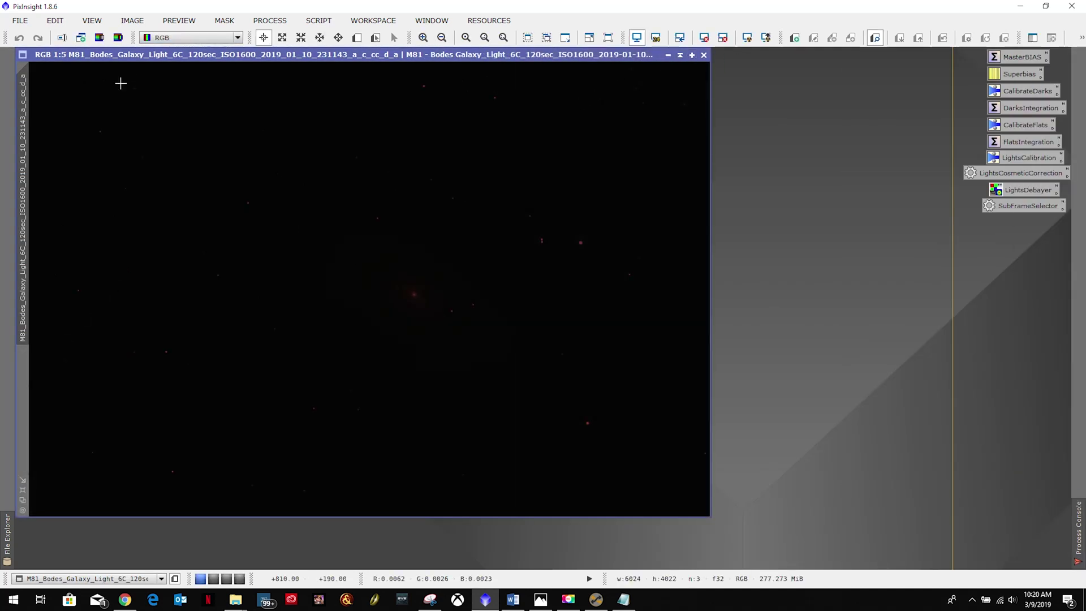
{"action": "left_click", "coordinate": [88, 21]}
{"action": "left_click", "coordinate": [88, 21]}
{"action": "left_click", "coordinate": [20, 20]}
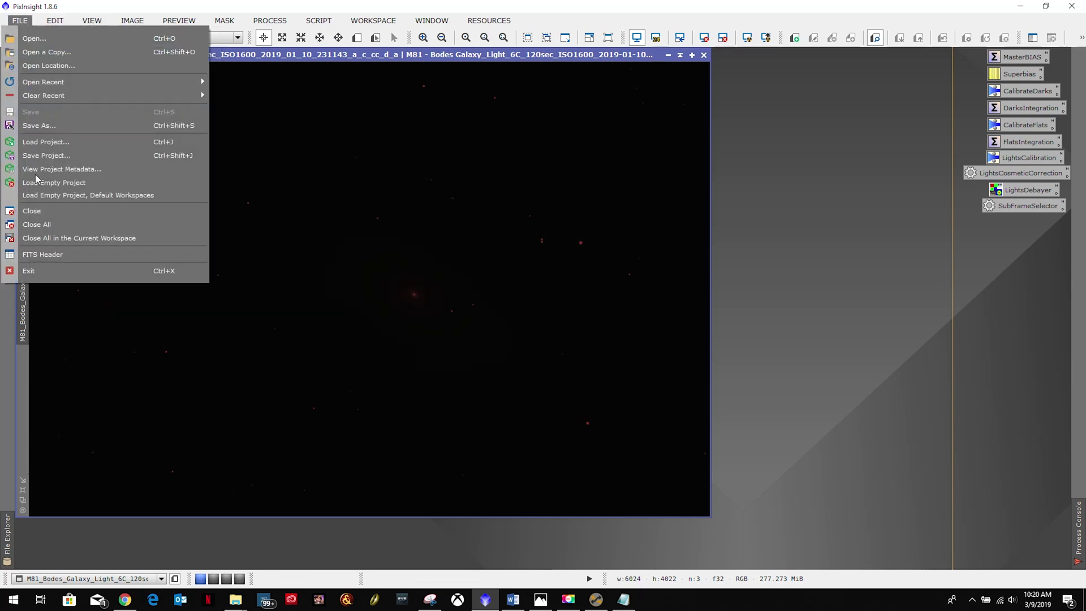
{"action": "left_click", "coordinate": [52, 254]}
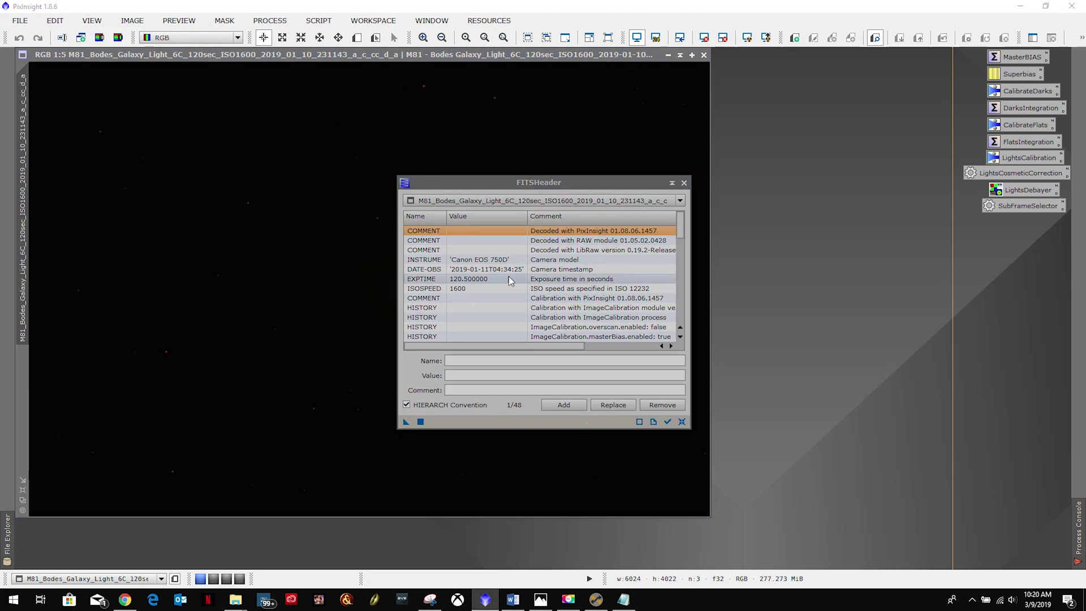
{"action": "left_click_drag", "start_coordinate": [684, 221], "coordinate": [683, 313]}
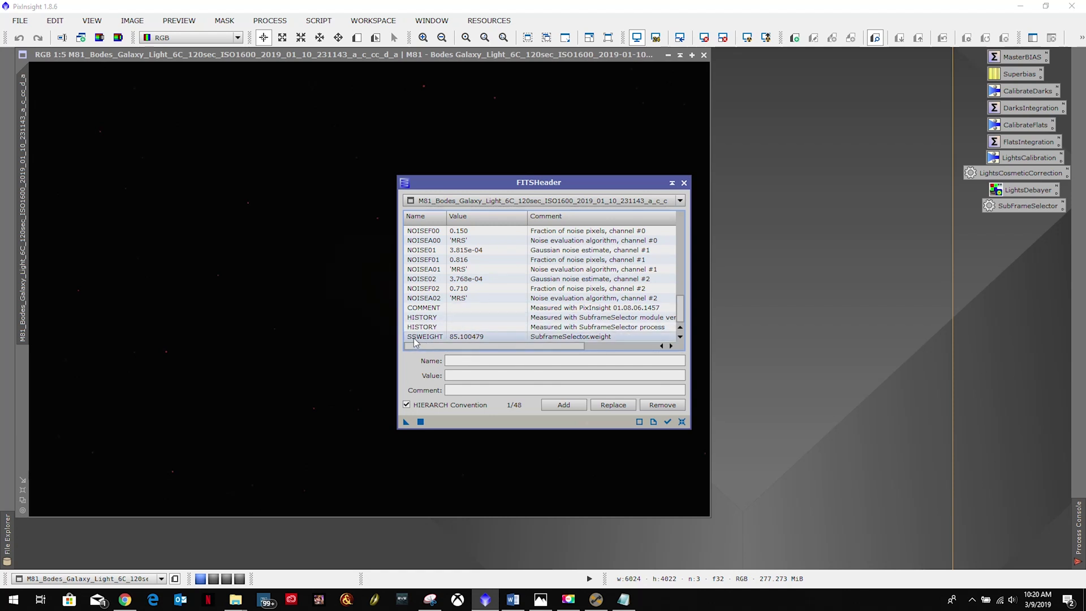
{"action": "left_click", "coordinate": [684, 184]}
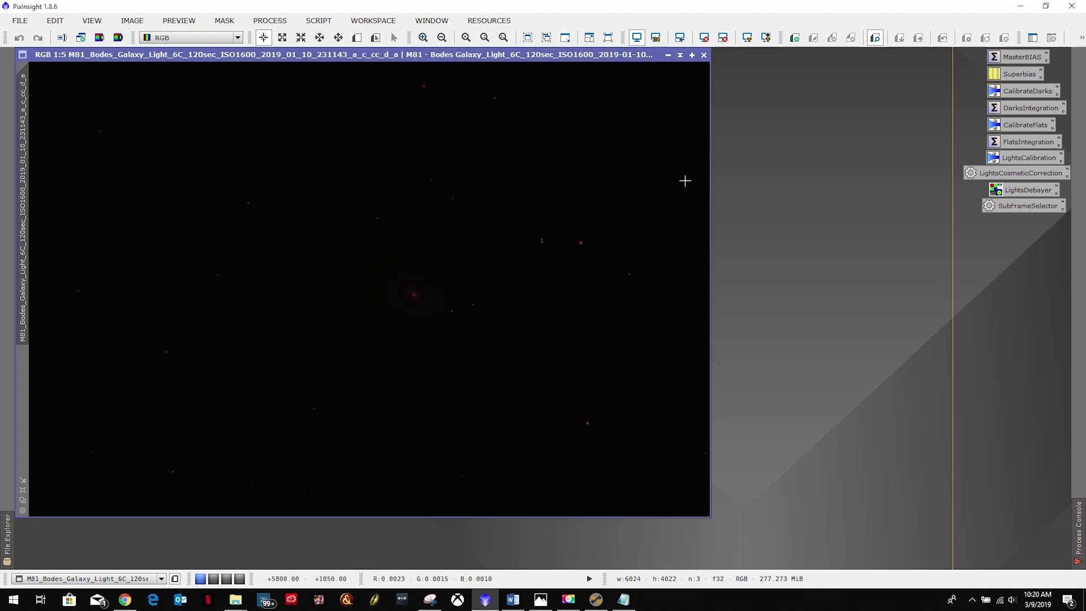
{"action": "left_click", "coordinate": [704, 55]}
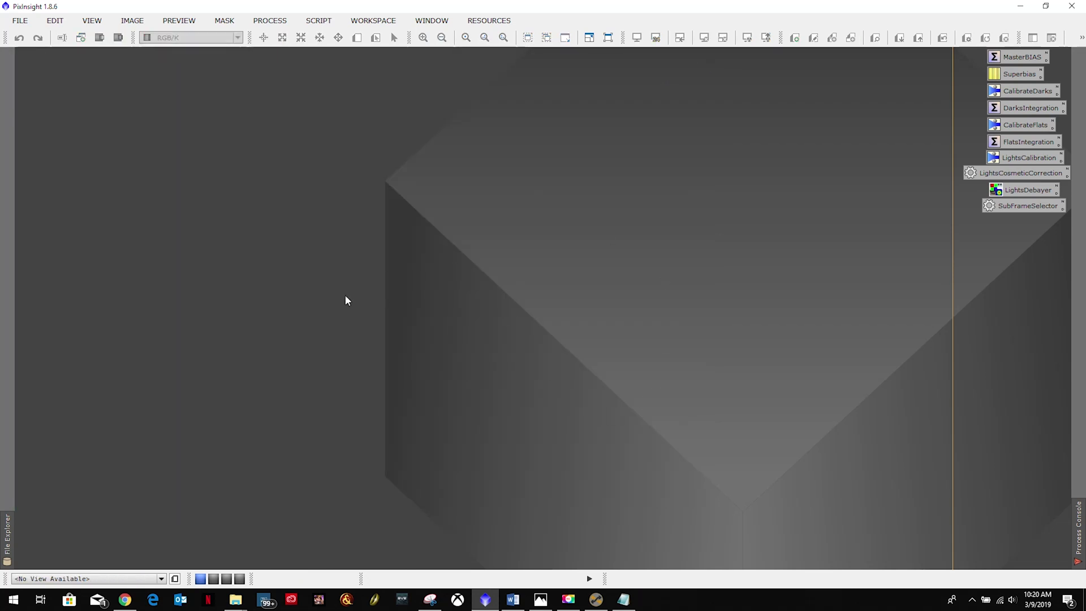